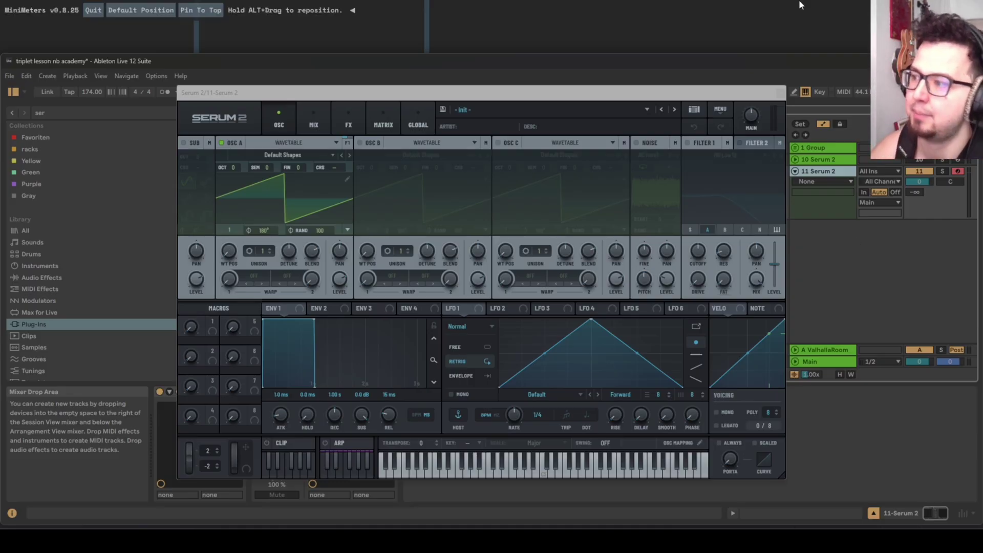
Lower oscillator A's octave to -3 in the Serum 2 synth and close the plug-in window
click(288, 155)
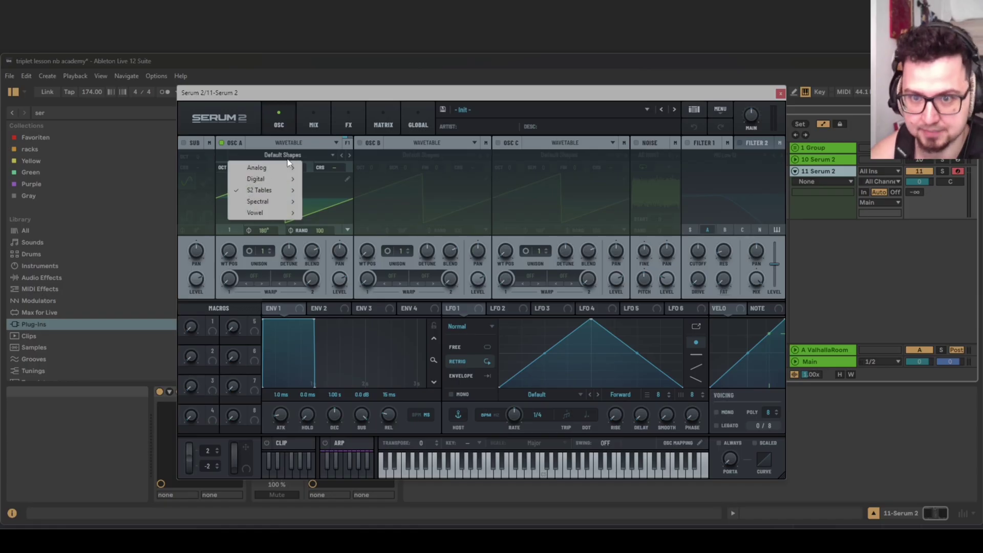
mouse_move(286, 163)
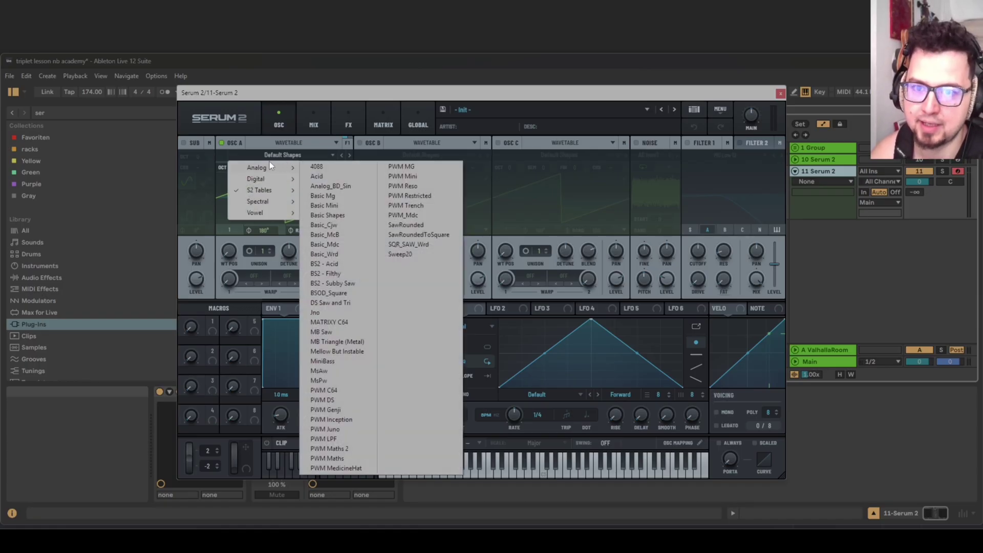
click(222, 168)
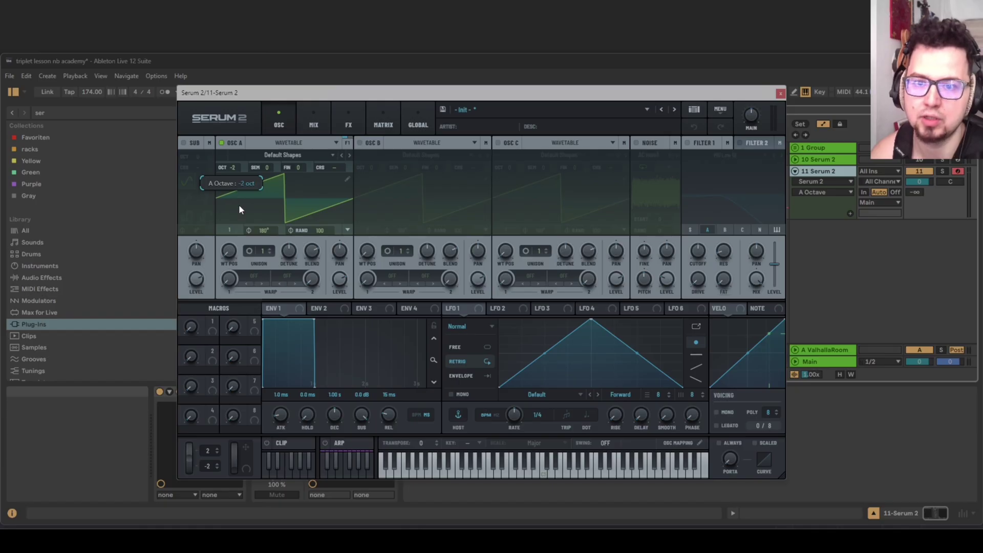
click(781, 95)
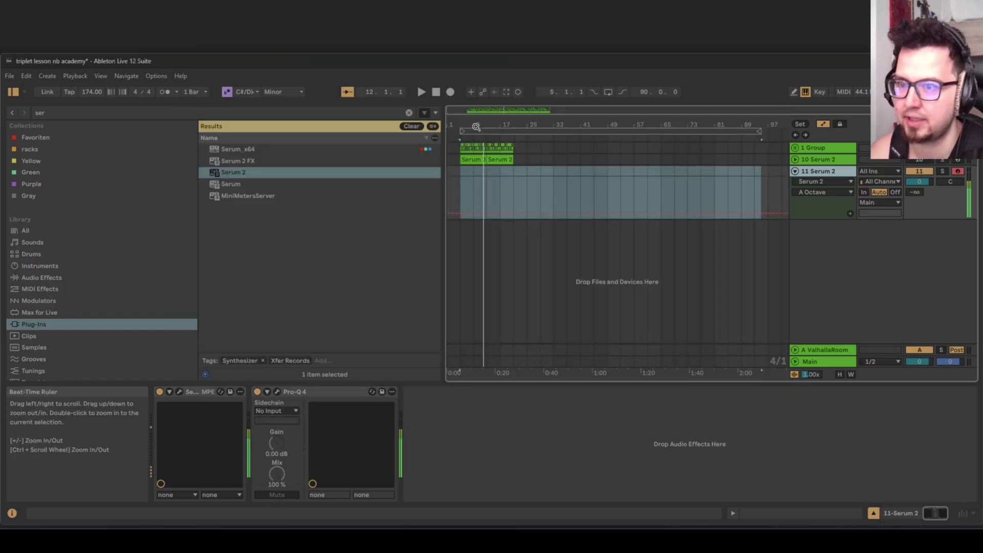
Record a short MIDI note on the 11 Serum 2 track from bar 5 and extend the clip to bar 27
click(450, 93)
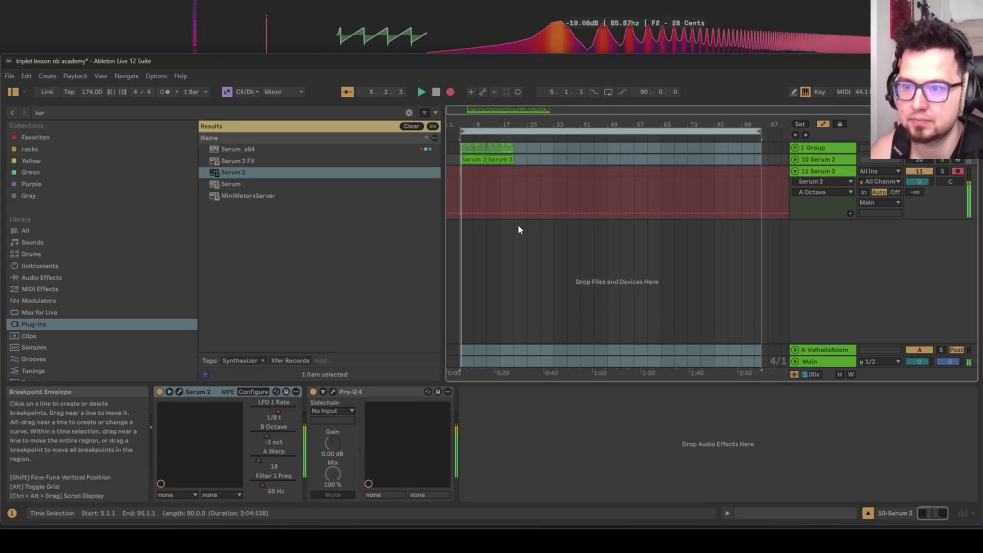
key(space)
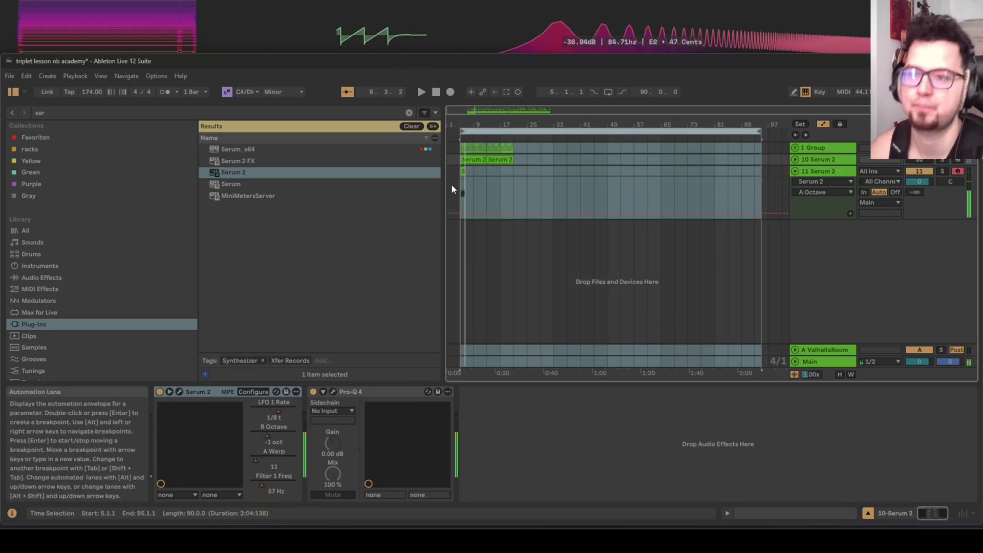
scroll(452, 184, up, 3)
click(482, 172)
drag(489, 172, 642, 181)
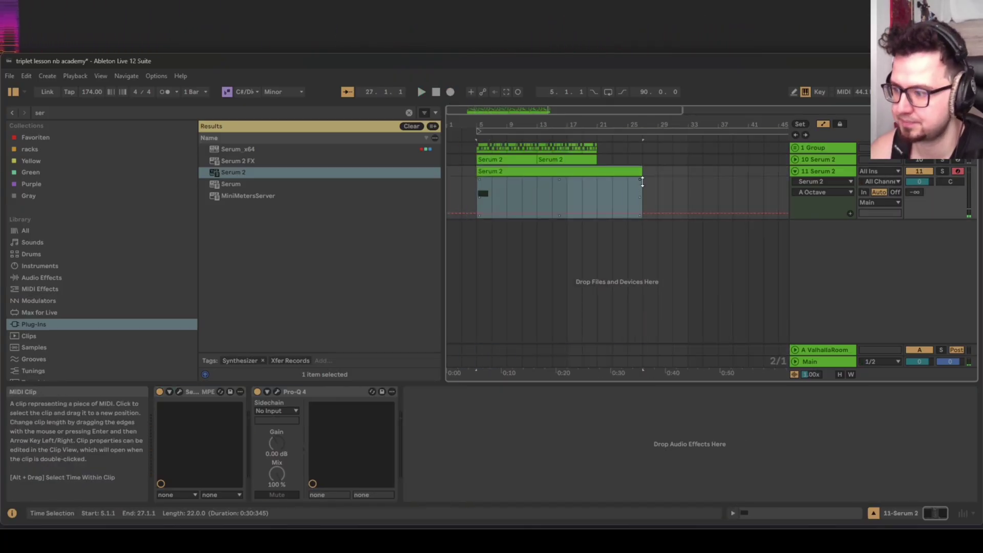
Stretch the recorded E4 note across the whole clip and transpose it down to E3, auditioning the pitch
double_click(576, 171)
drag(343, 318, 972, 318)
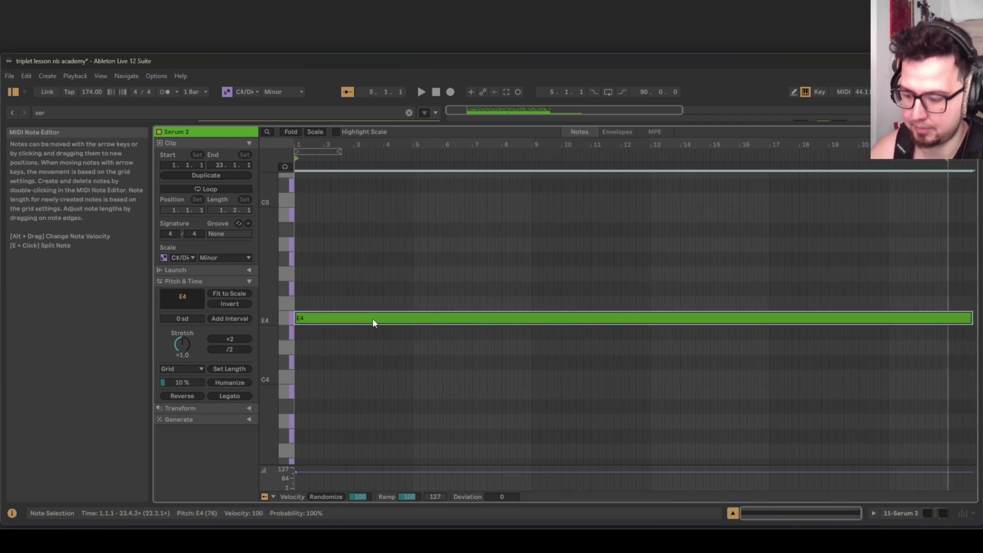
key(shift+Down)
key(space)
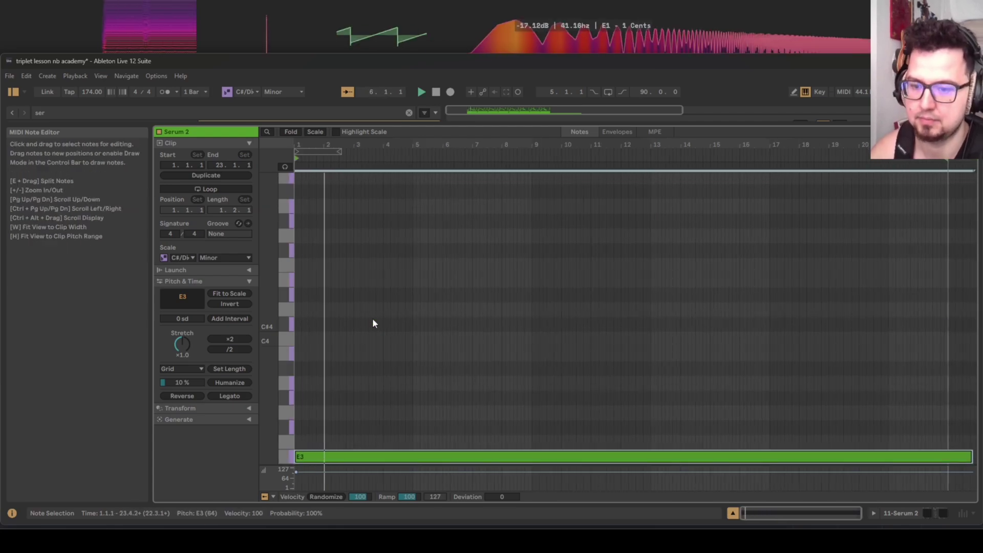
key(shift+Down)
key(shift+Up)
key(space)
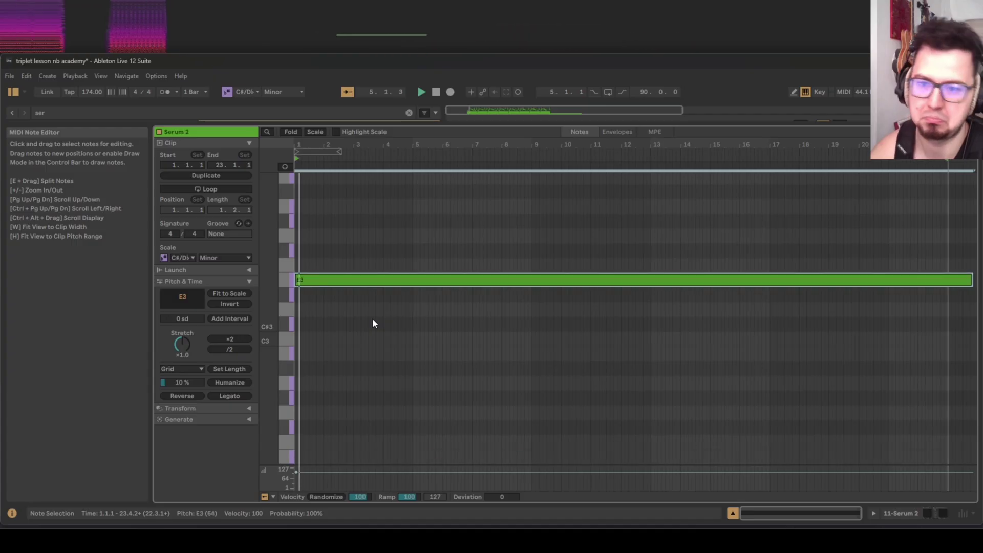
Stop playback and shorten the 11 Serum 2 clip so it ends at bar 21, level with the clips above
key(shift+Tab)
key(space)
click(516, 172)
drag(639, 171, 597, 171)
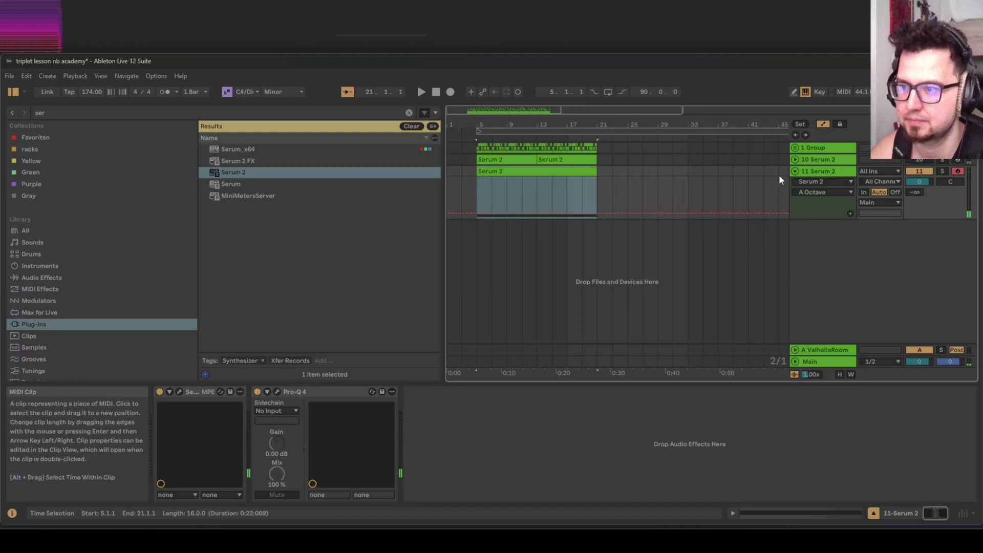
Reopen Serum 2, switch oscillator A from Wavetable to Sample mode, and load the Alu Slap sample
click(177, 391)
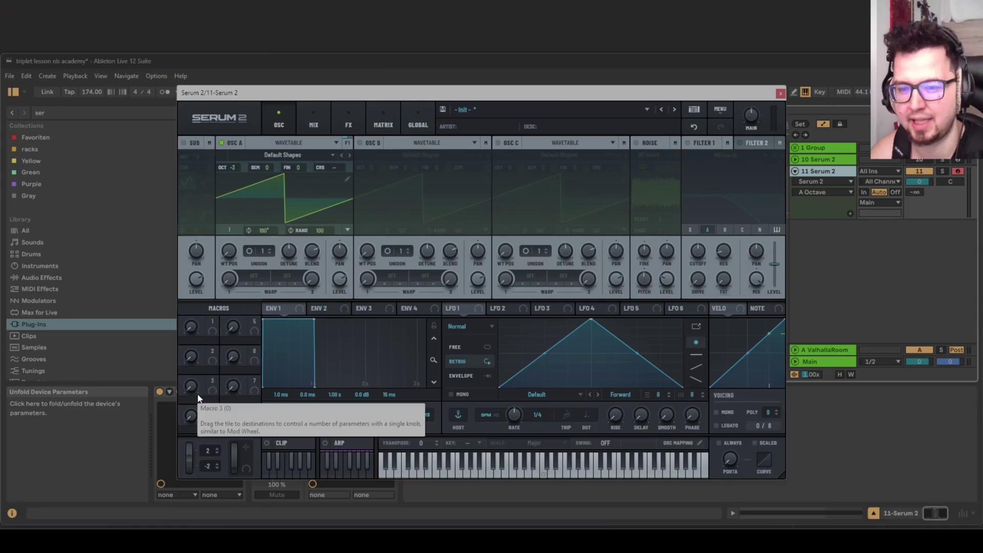
drag(328, 95, 441, 94)
click(397, 153)
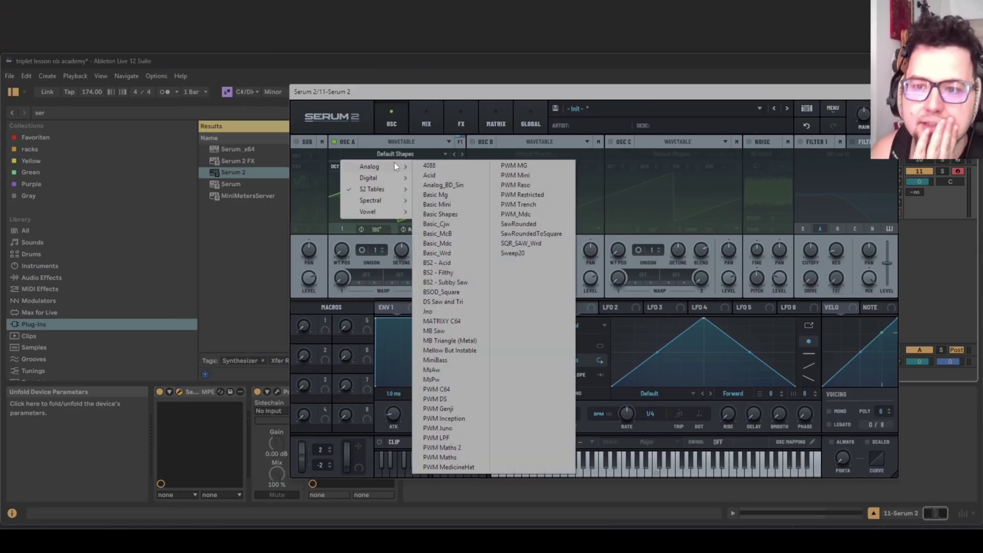
click(408, 141)
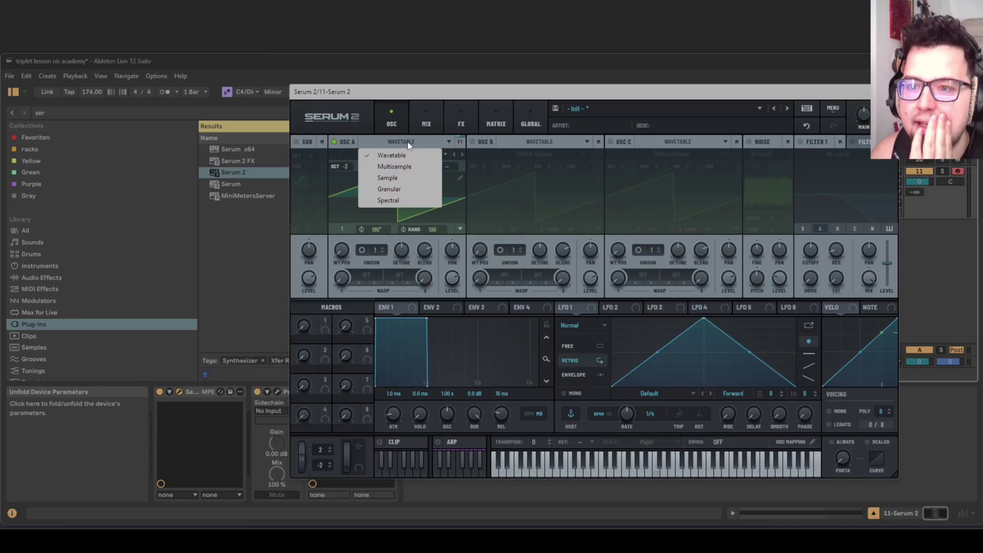
click(407, 177)
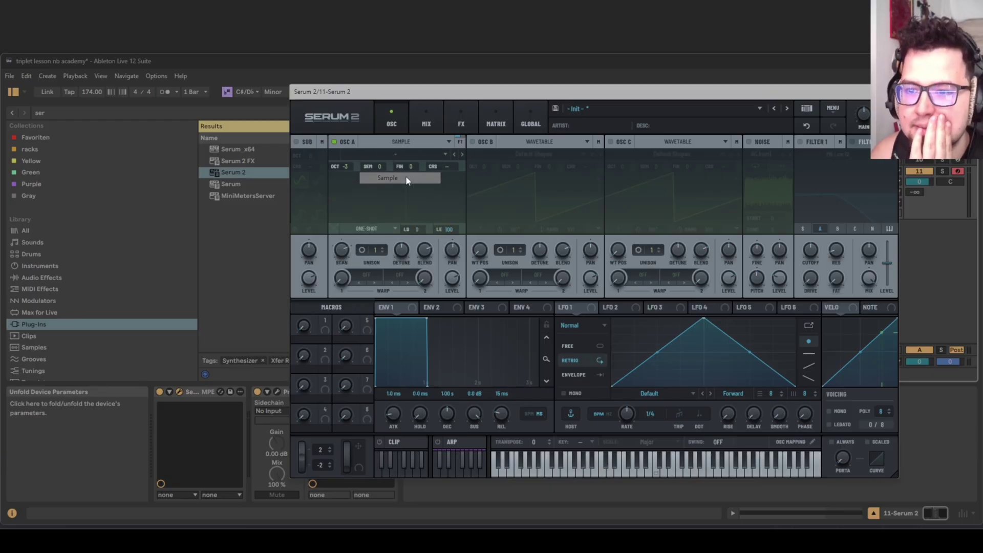
click(462, 153)
click(441, 153)
drag(400, 92, 348, 86)
click(366, 134)
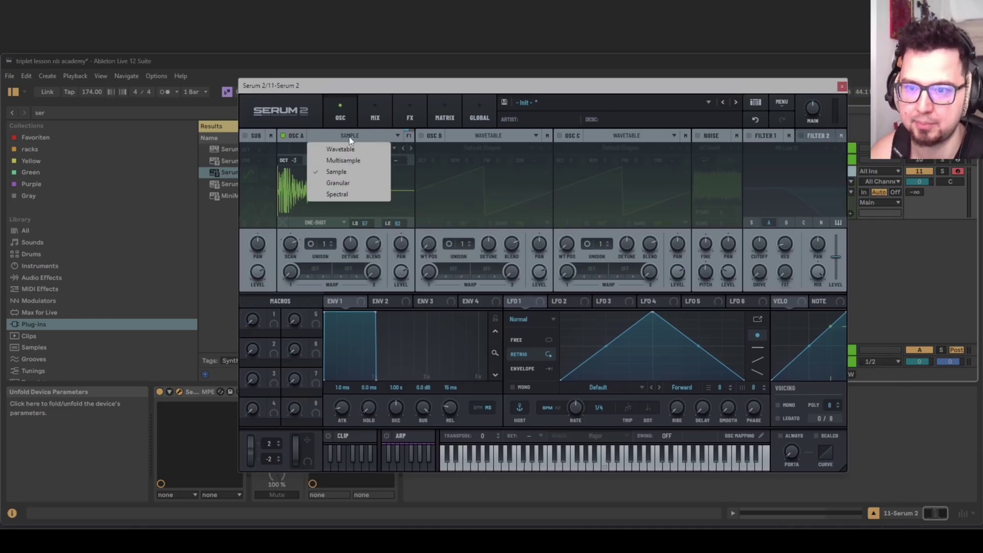
drag(372, 86, 310, 78)
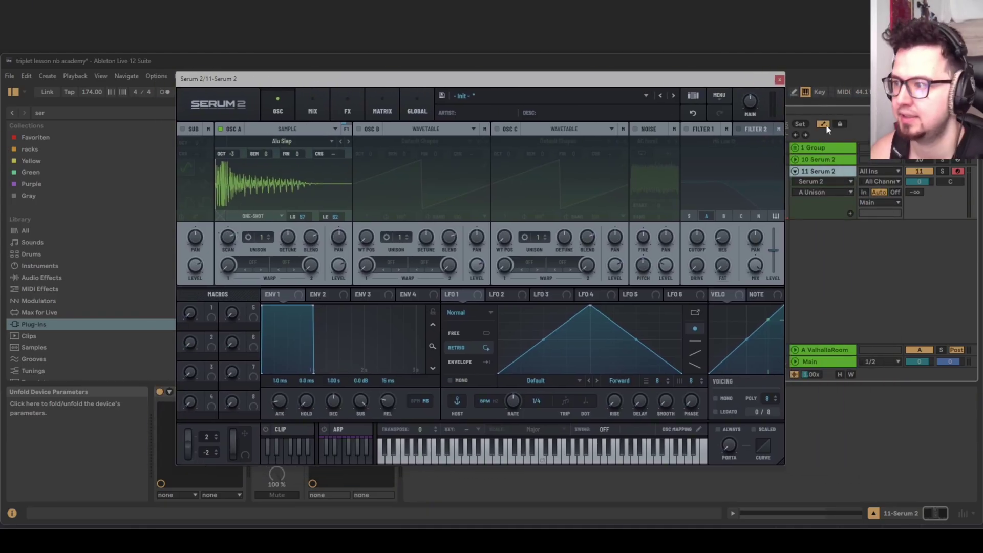
Audition oscillator A's factory bass samples, stepping forward from Alu Slap to JB Slap
key(g)
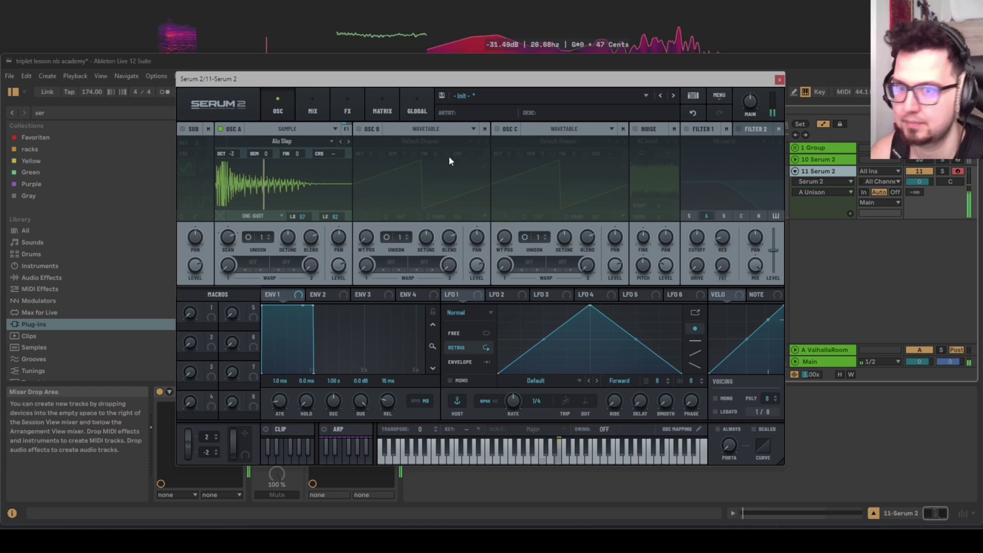
click(348, 142)
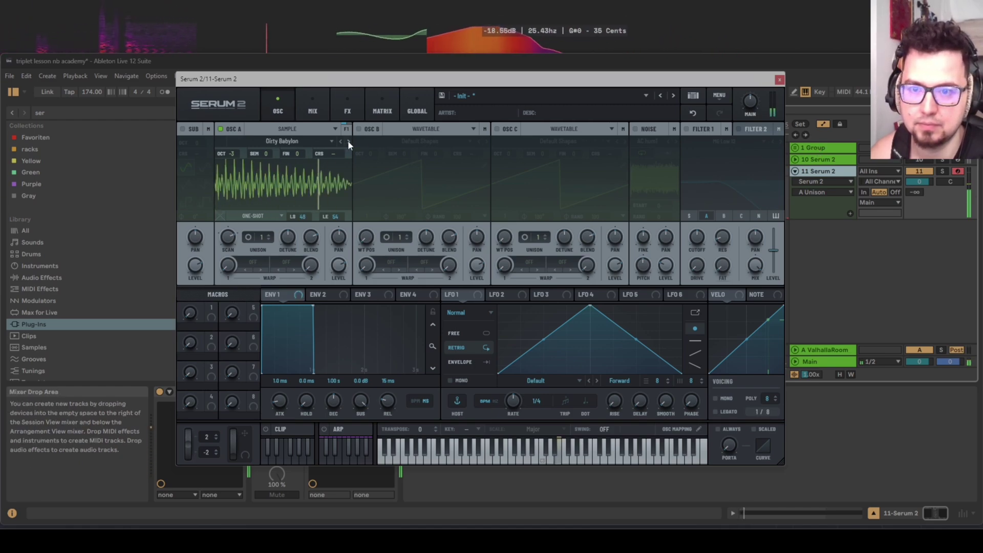
click(348, 141)
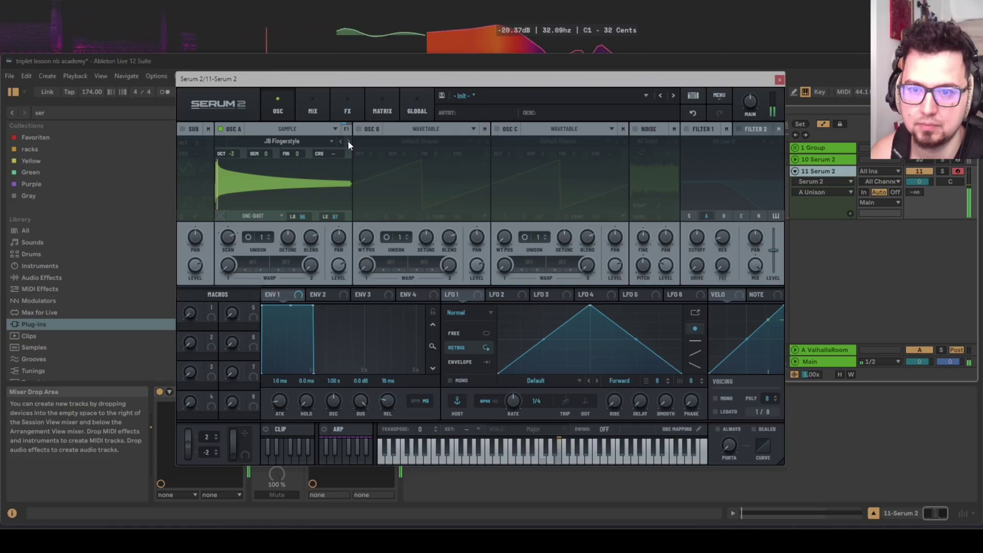
click(349, 141)
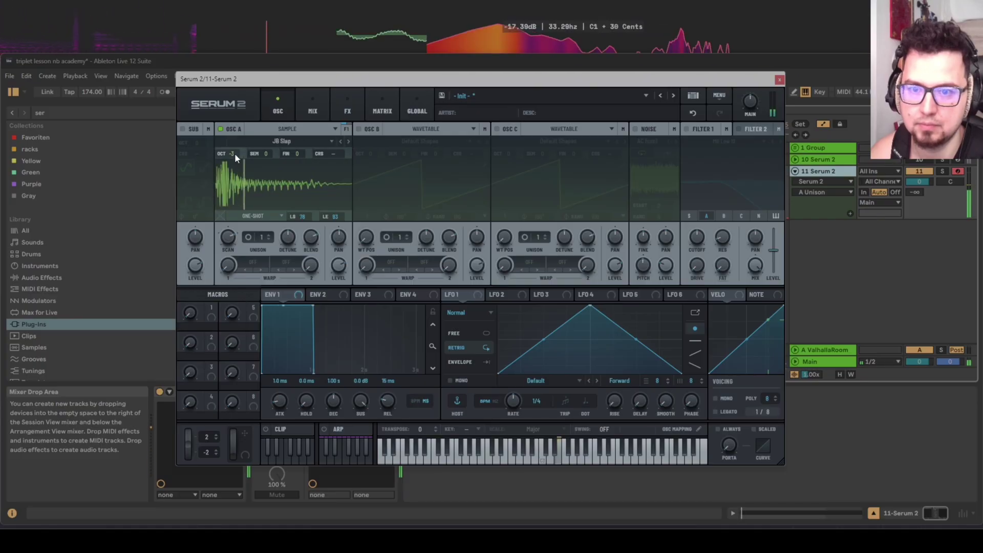
Audition the factory Synth sample Ambience 130 Galactic Loop, and load Ambience Grains of Sand into oscillator A
click(331, 141)
mouse_move(292, 155)
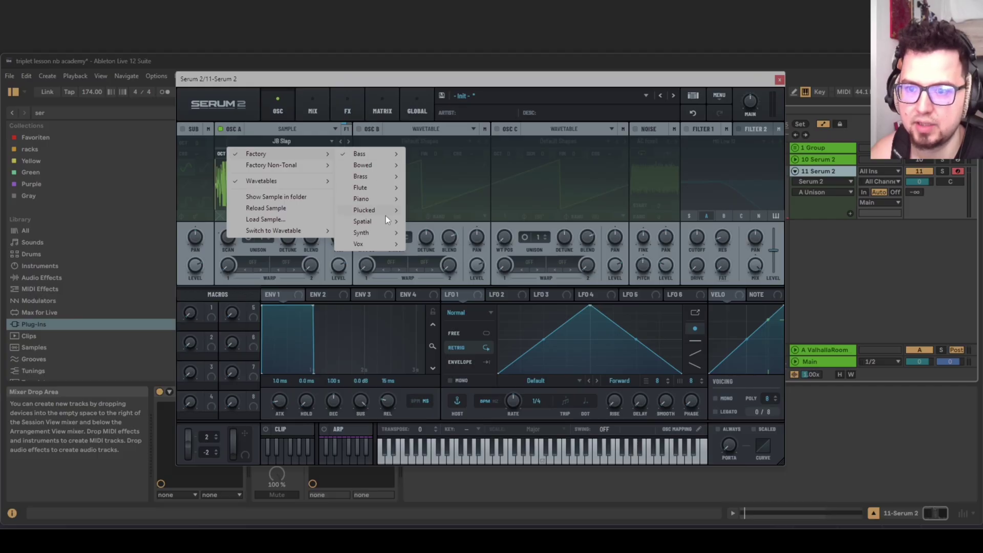
mouse_move(385, 232)
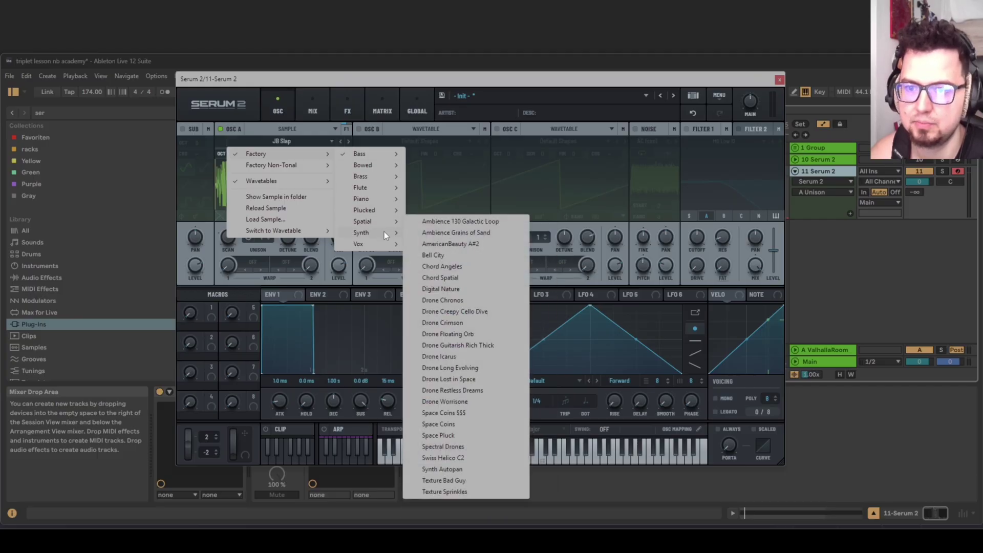
click(449, 222)
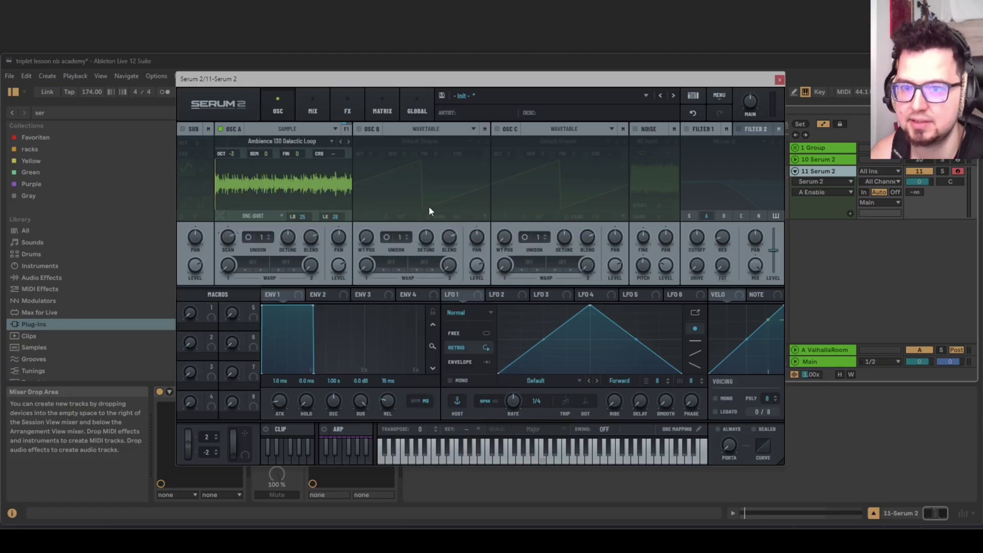
key(d)
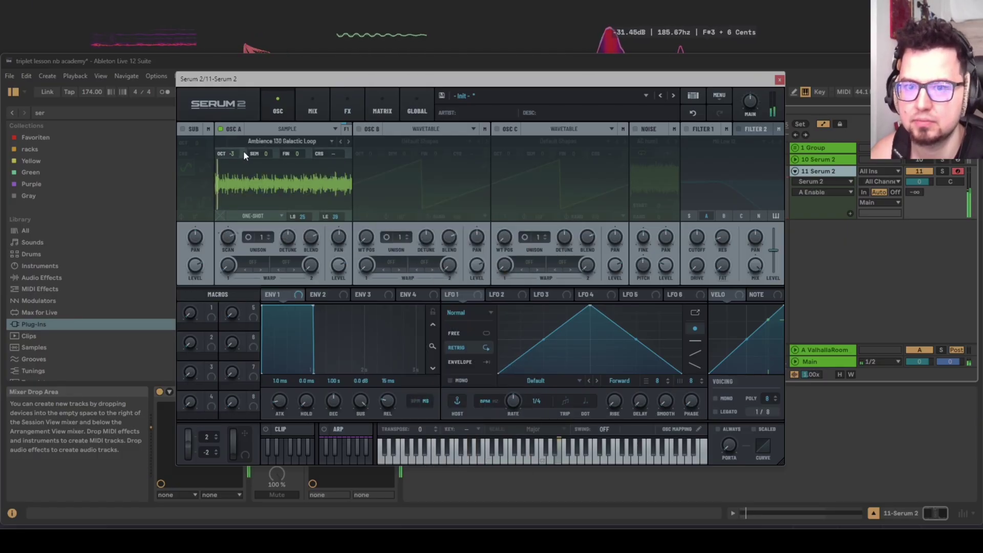
click(349, 142)
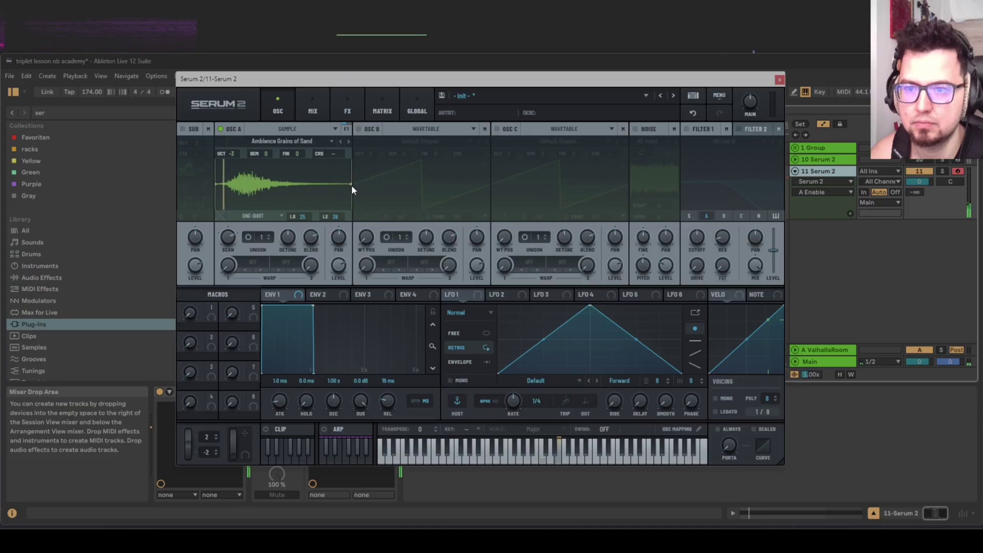
Trim the start and end of the Ambience Grains of Sand sample and set oscillator A's octave to -4
drag(352, 180, 292, 183)
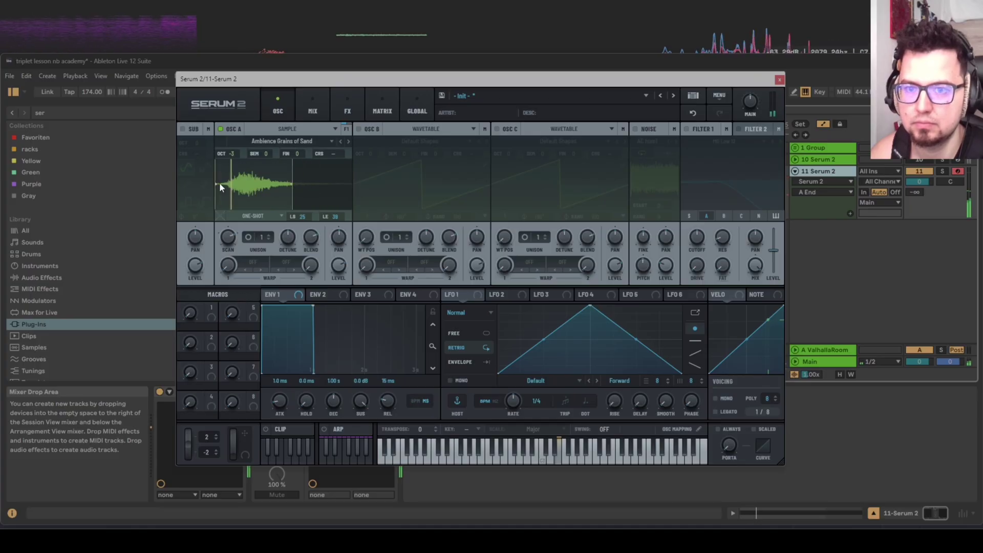
drag(220, 184, 230, 187)
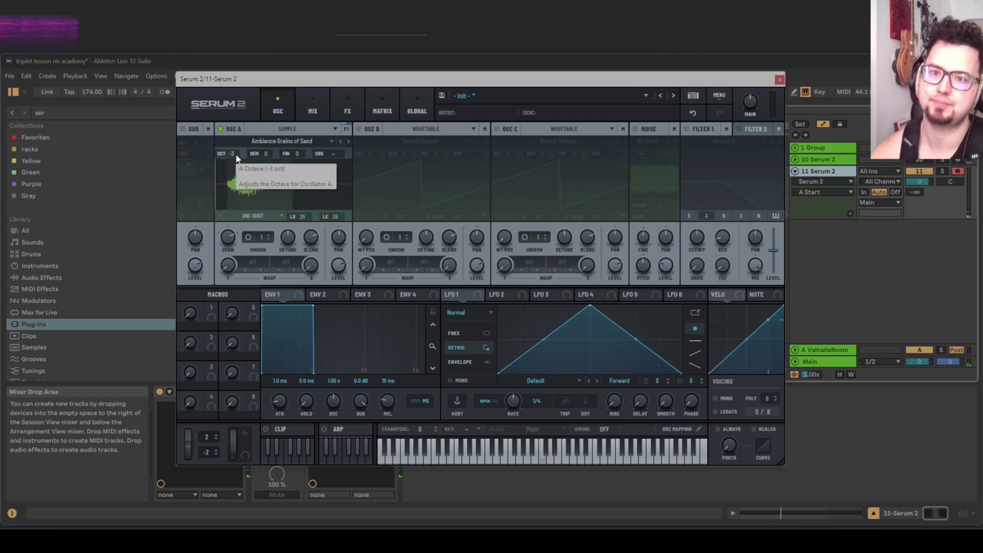
drag(234, 146, 237, 157)
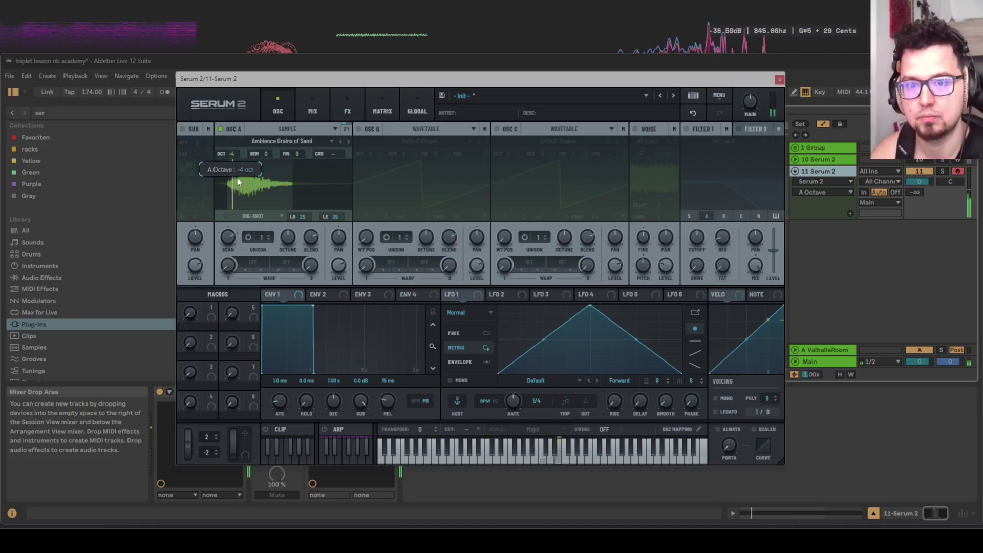
click(779, 79)
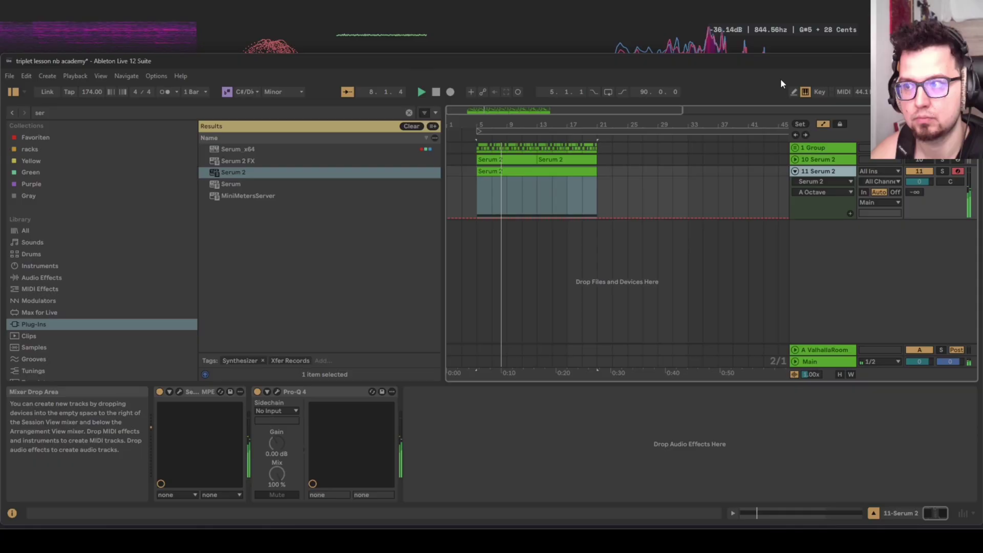
Transpose the long note in the 11 Serum 2 clip down two octaves to E1
double_click(533, 174)
key(shift+Down)
key(shift+Down)
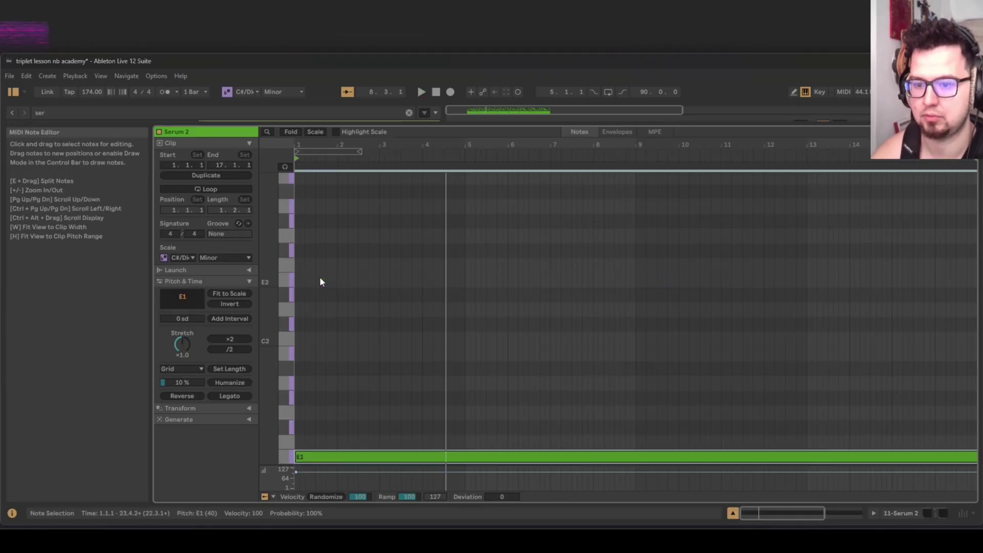
key(shift+Tab)
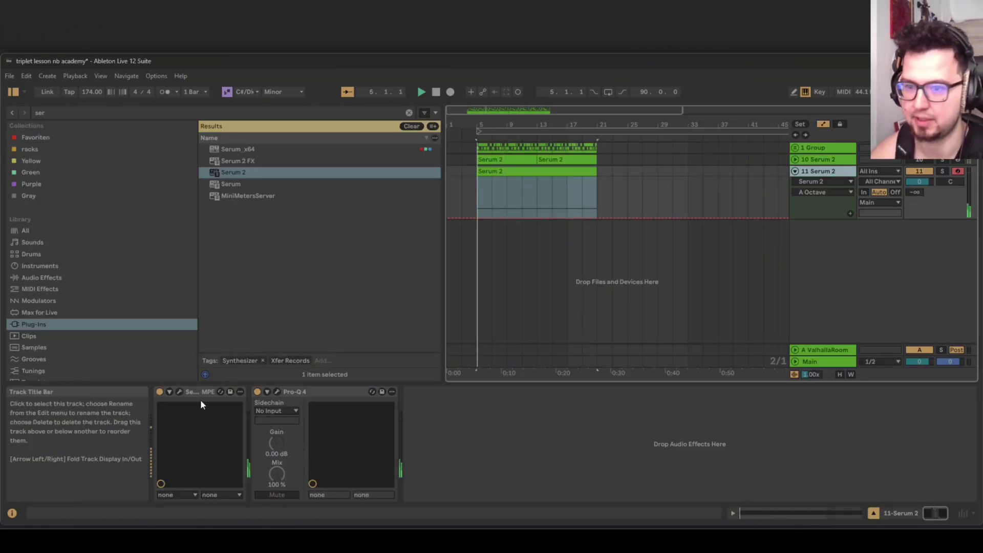
Move oscillator A's sample start point further into the waveform, close Serum 2, and reopen the clip's note editor
click(180, 391)
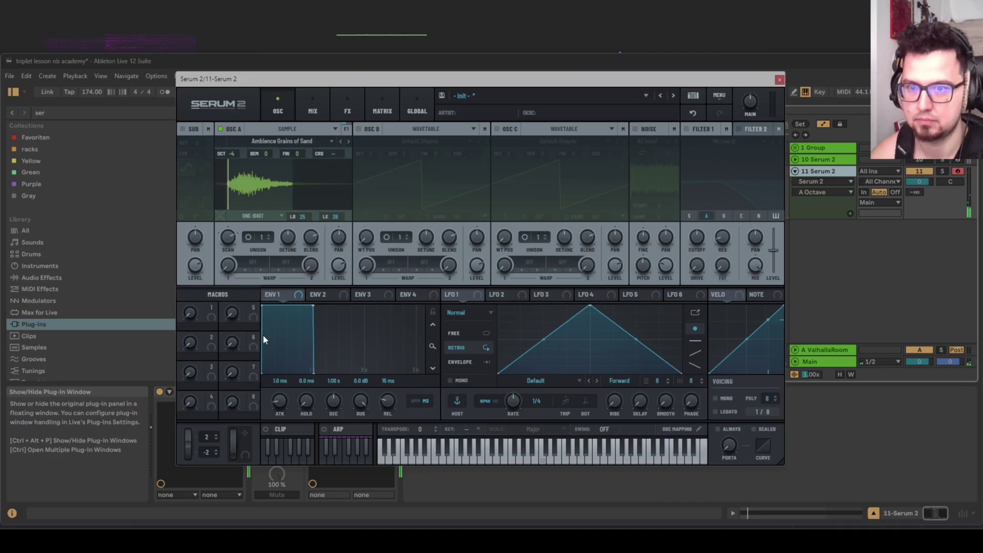
drag(228, 190, 243, 199)
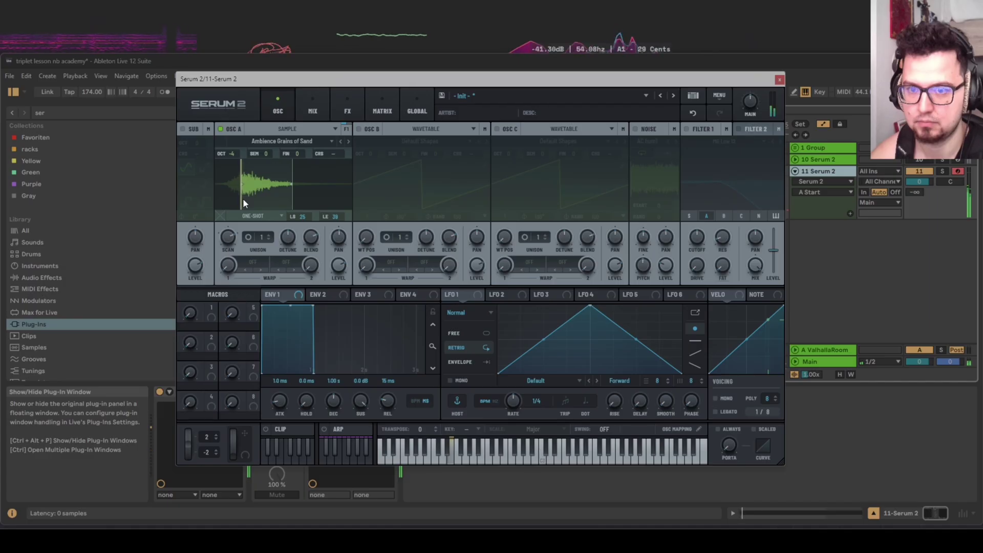
click(780, 79)
key(shift+Tab)
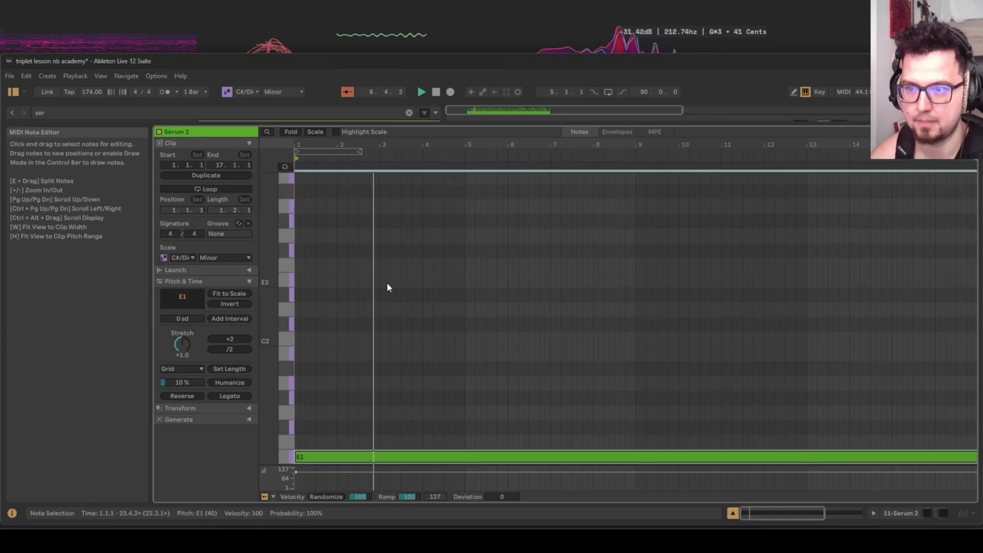
Transpose the long note in the clip down two octaves to E-1, return to the device view and start playback
key(shift+Down)
key(shift+Down)
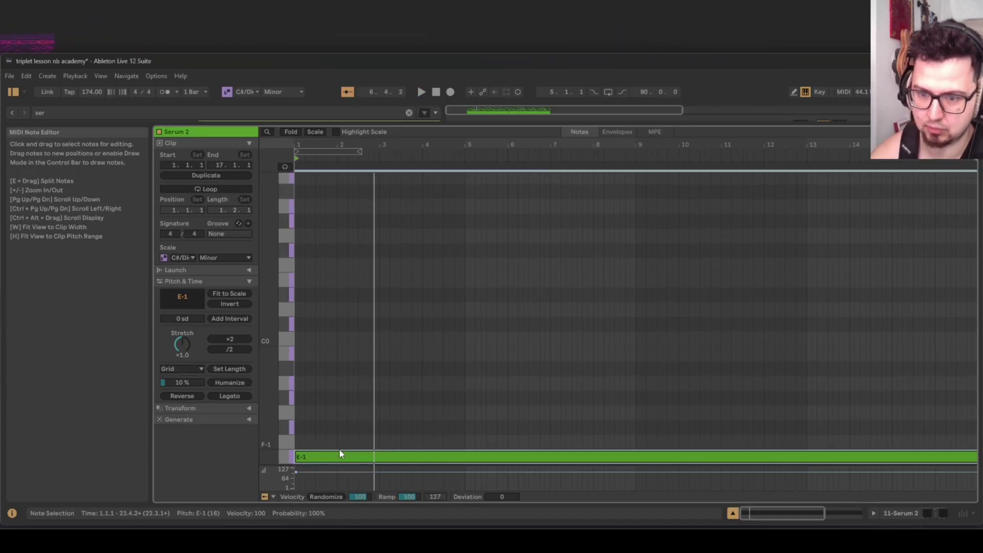
key(shift+Tab)
key(space)
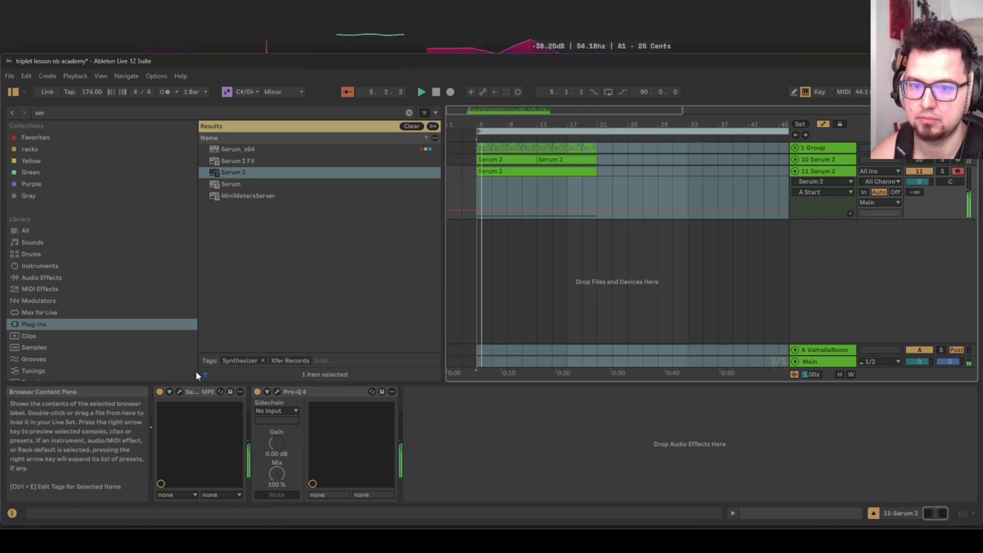
Reopen Serum 2 on the 11 Serum 2 track and raise oscillator A's octave to -2
click(179, 390)
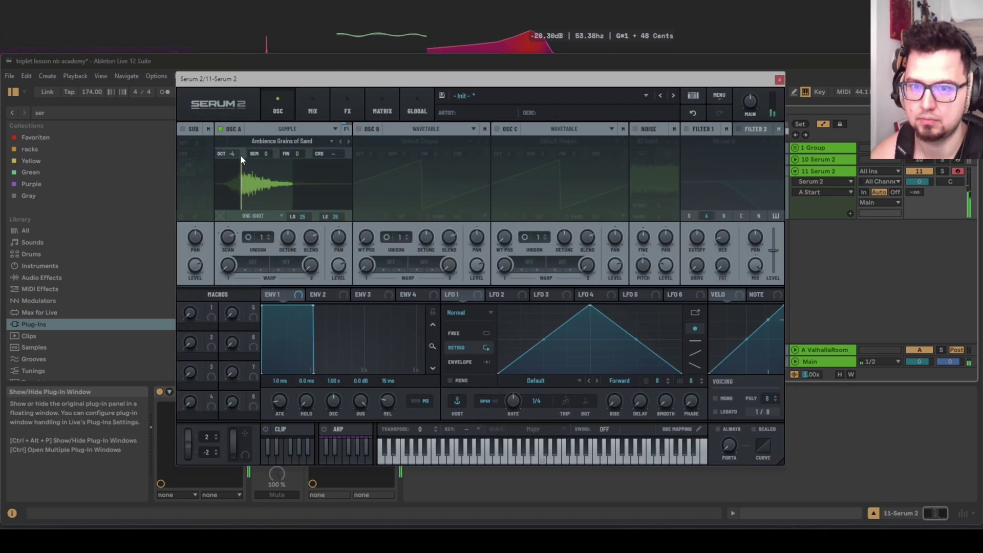
drag(242, 146, 243, 140)
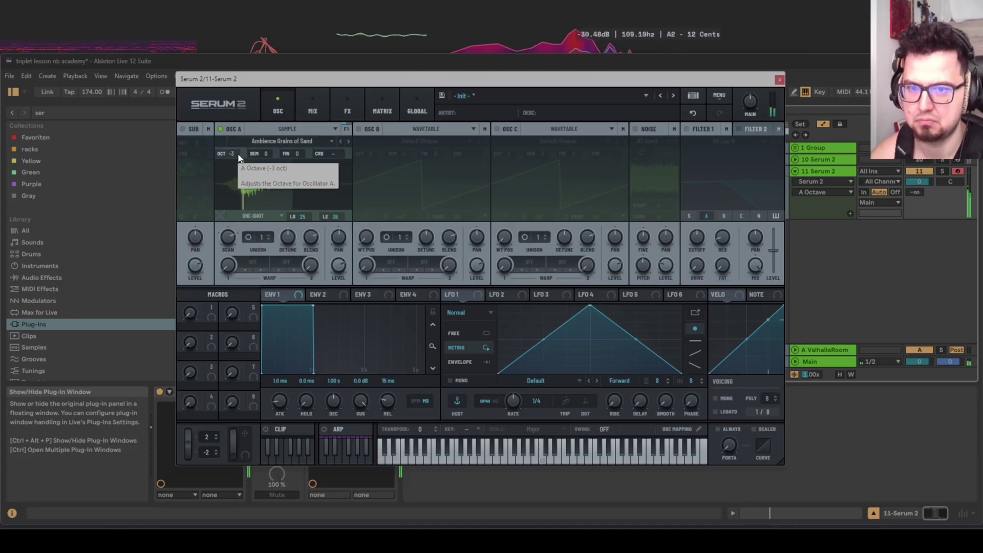
drag(238, 152, 244, 144)
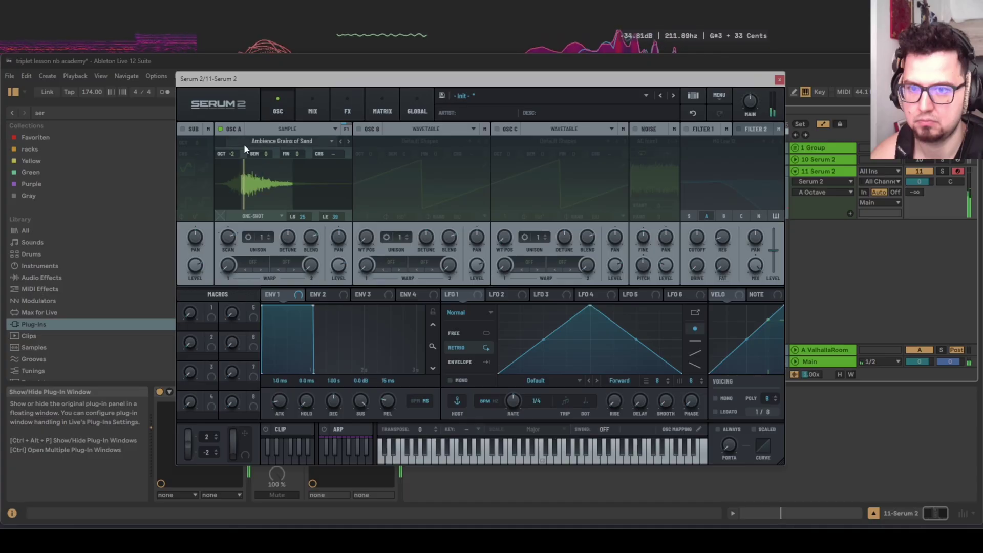
Add a Convolve effect to the main effects chain and load the factory Long impulse 80sVerb Hall A
click(321, 114)
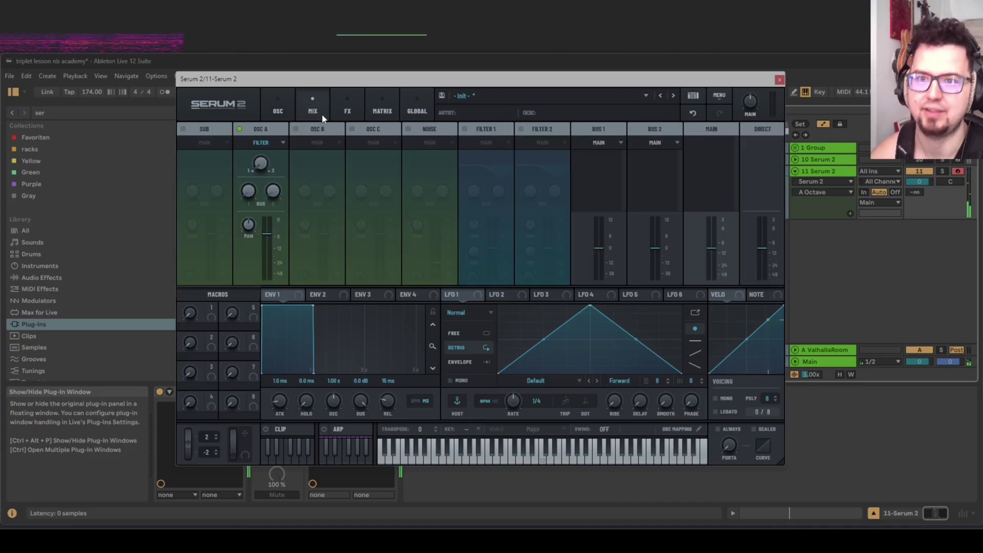
click(330, 112)
click(193, 148)
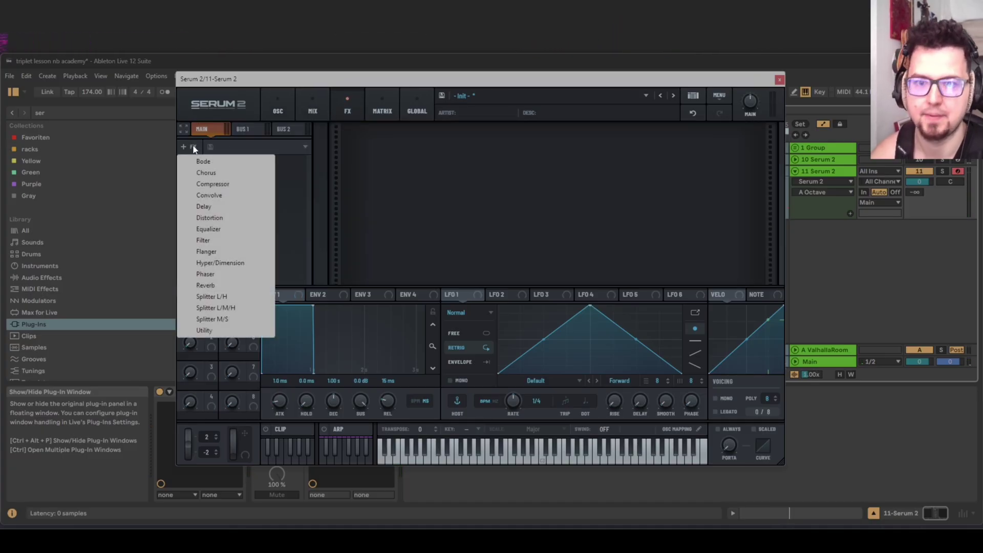
click(217, 195)
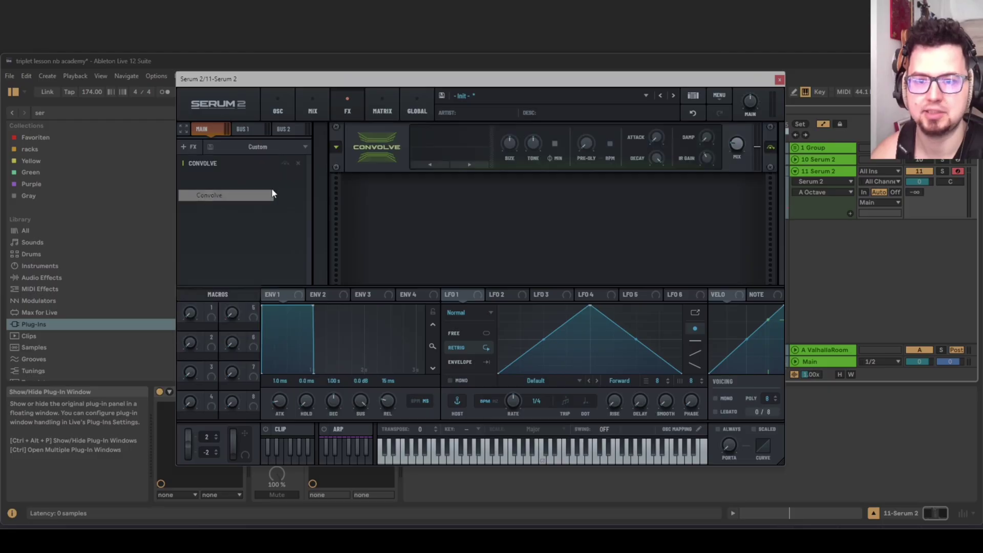
click(446, 148)
mouse_move(439, 169)
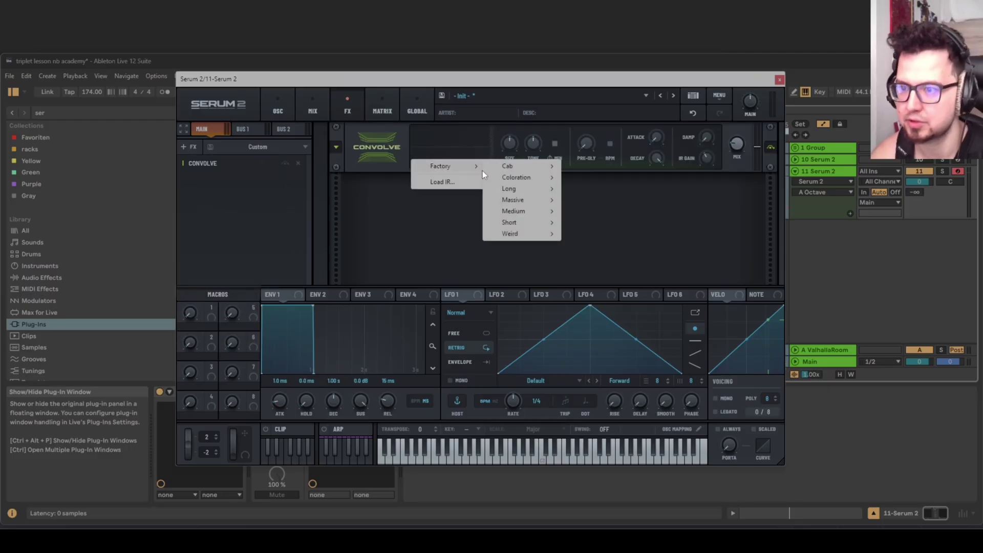
mouse_move(529, 190)
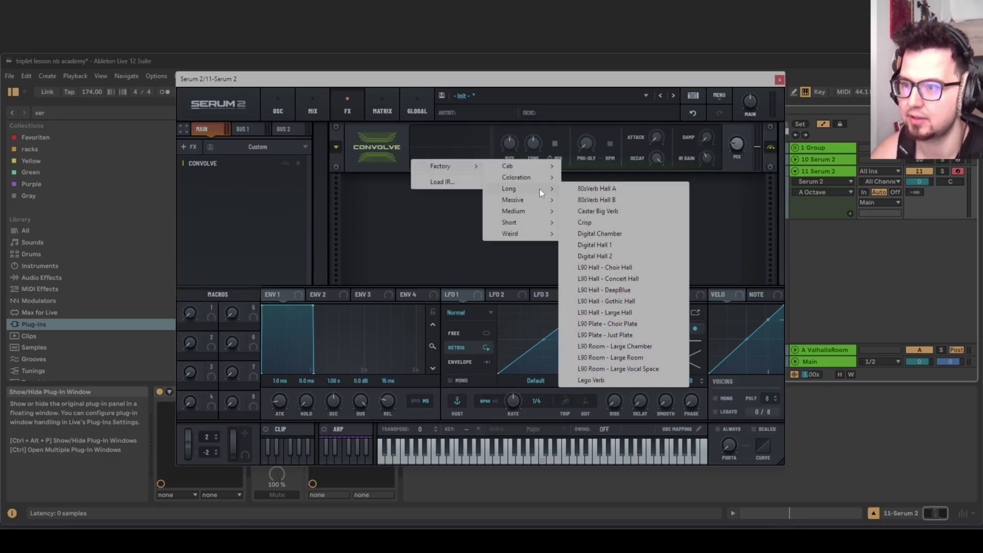
click(591, 187)
Adjust the Convolve mix and main volume, and switch the impulse to 80sVerb Hall B
drag(732, 149, 728, 72)
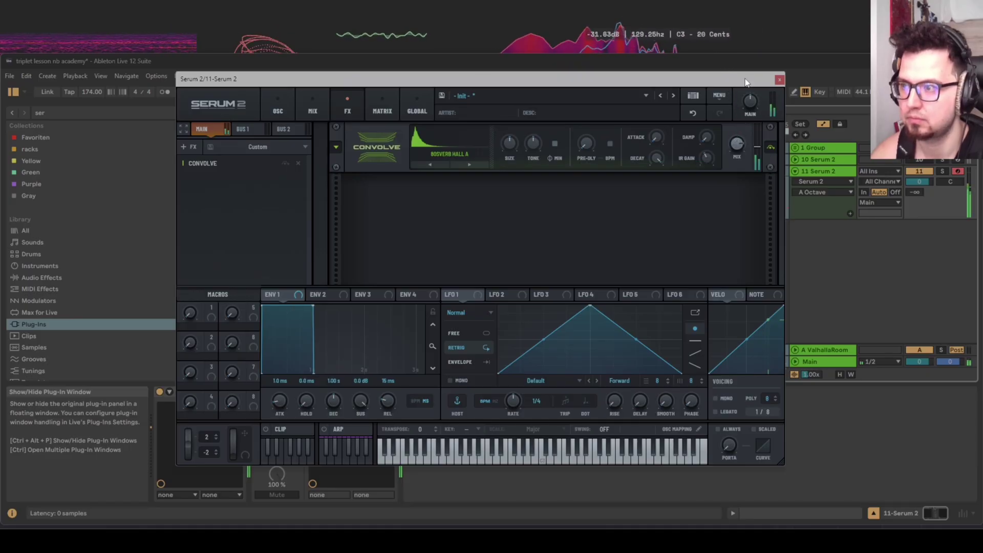
click(749, 99)
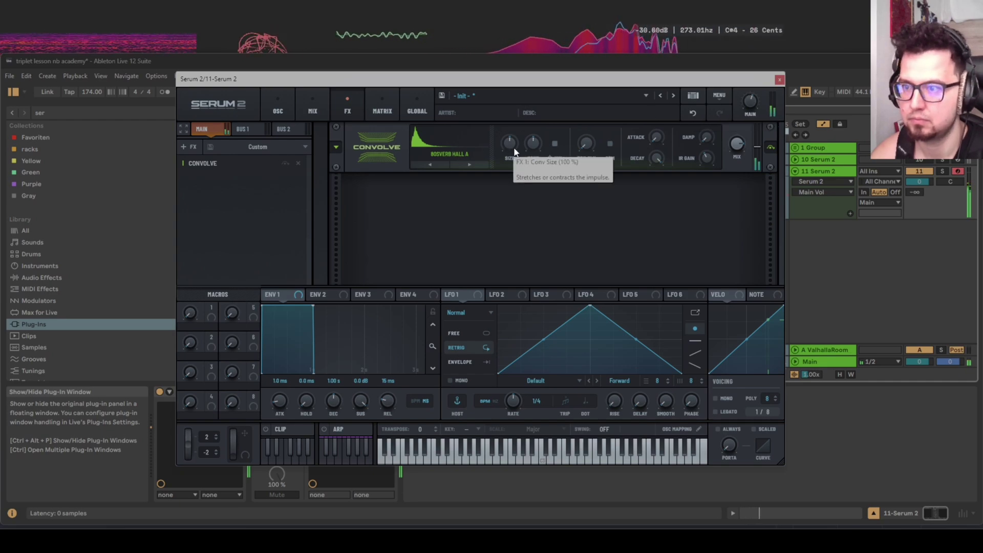
click(470, 165)
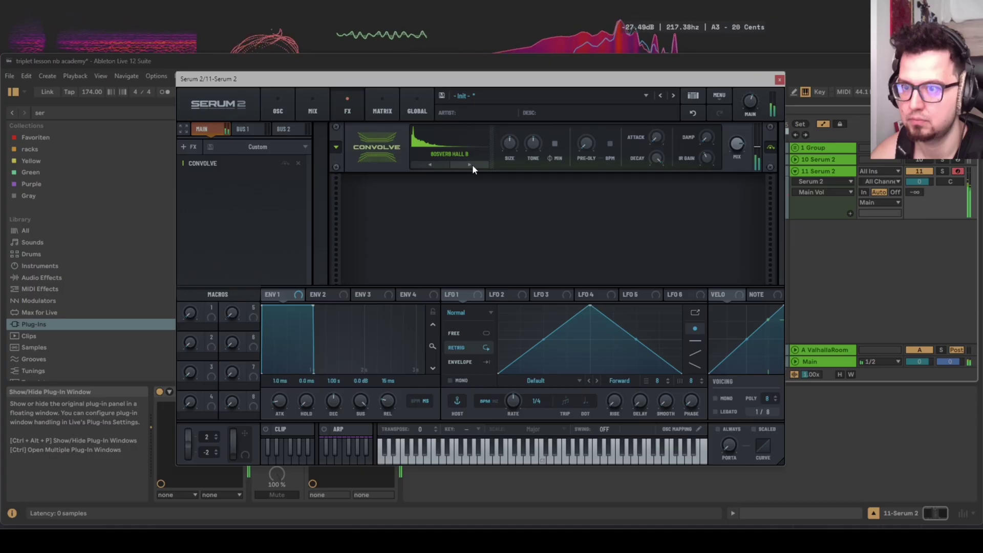
click(187, 148)
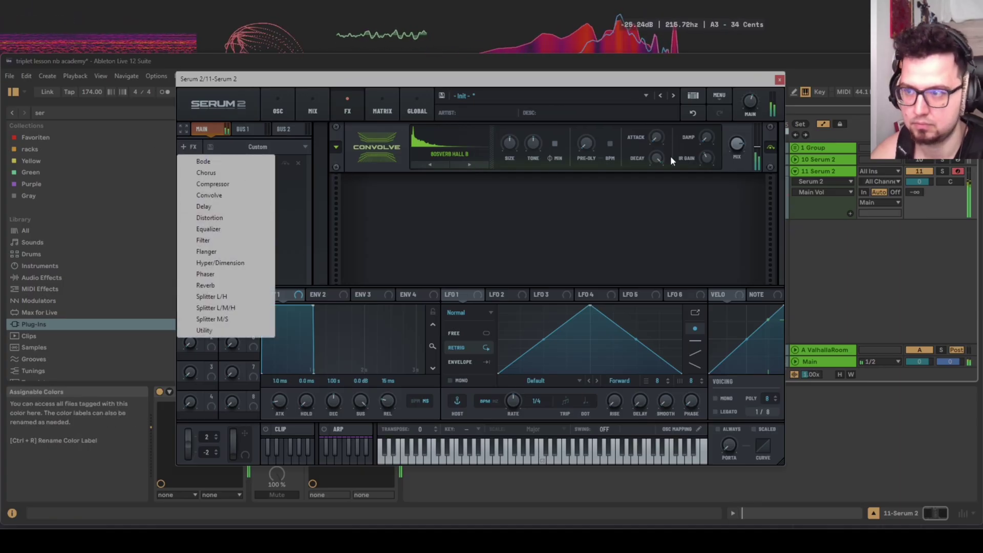
click(733, 144)
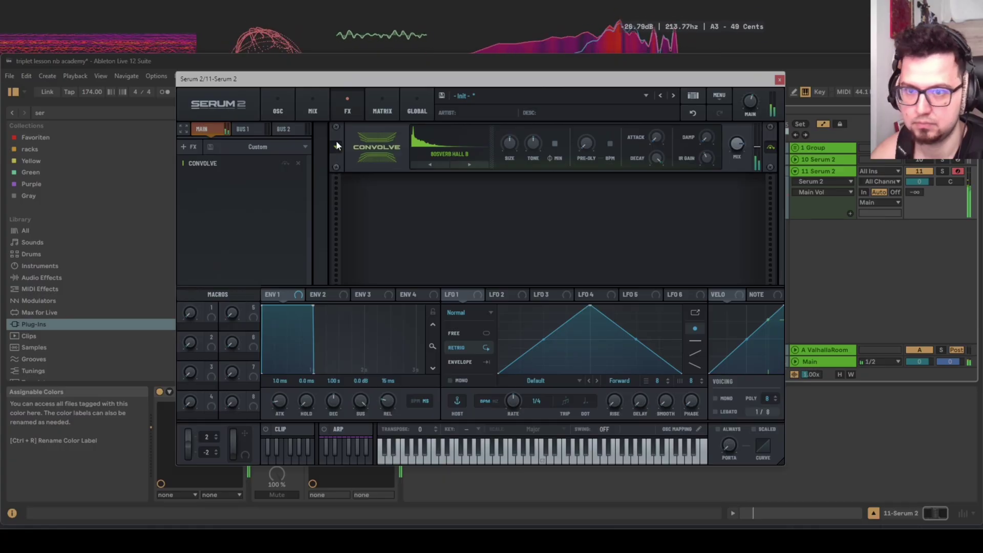
Return to the oscillators, enable oscillator B and change its type from Wavetable to Sample
click(317, 107)
click(286, 110)
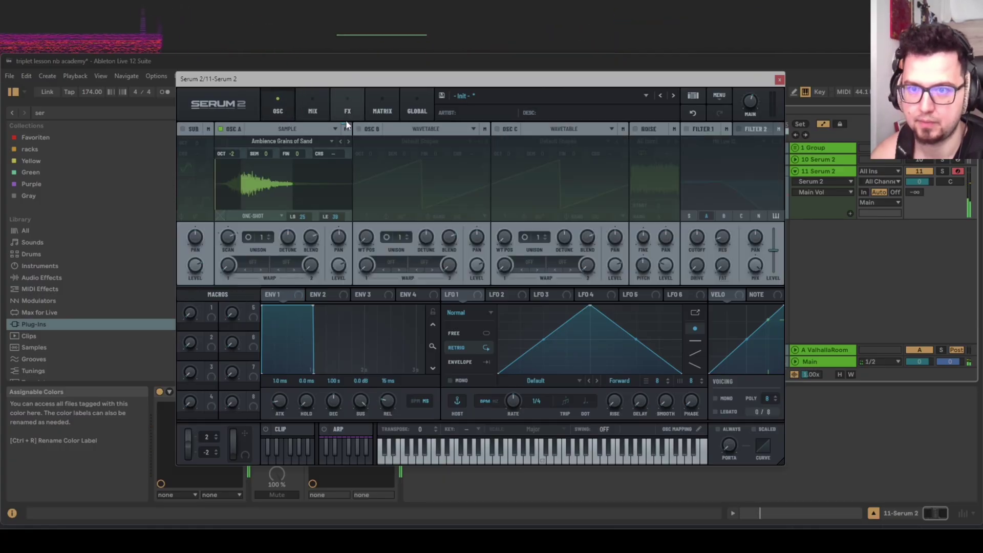
click(359, 128)
click(407, 141)
click(411, 130)
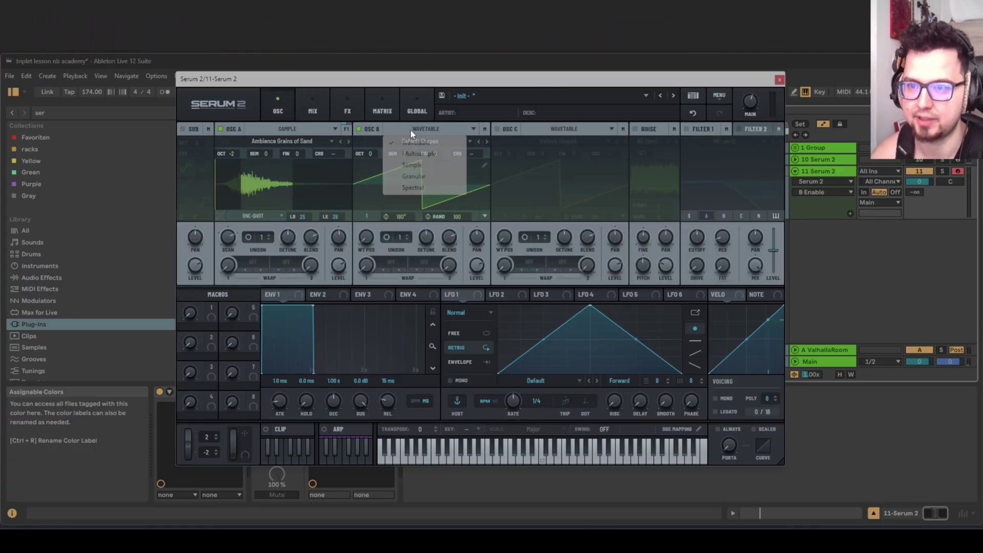
click(415, 130)
click(428, 165)
Load the Binary Pet sample from the Factory Non-Tonal SFX collection into oscillator B
click(426, 142)
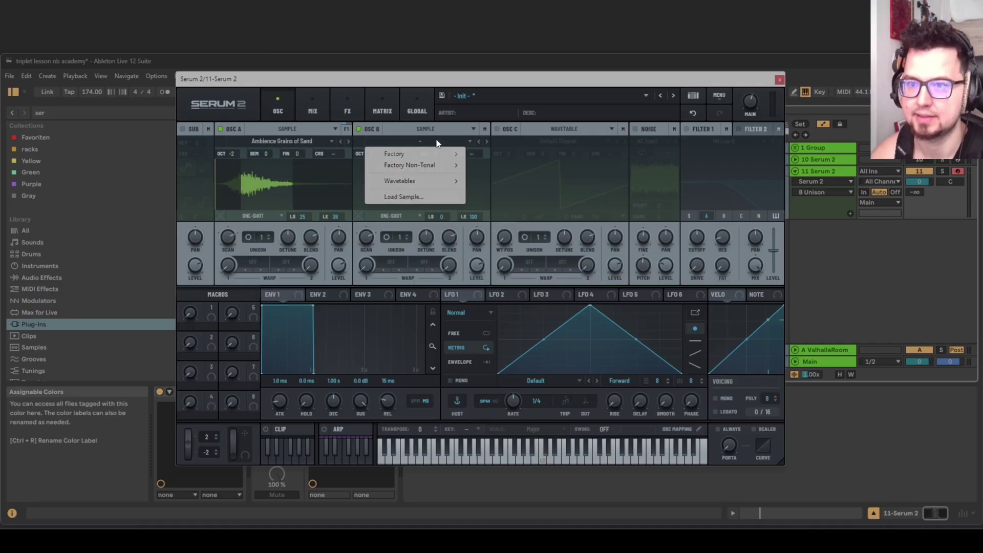
mouse_move(435, 164)
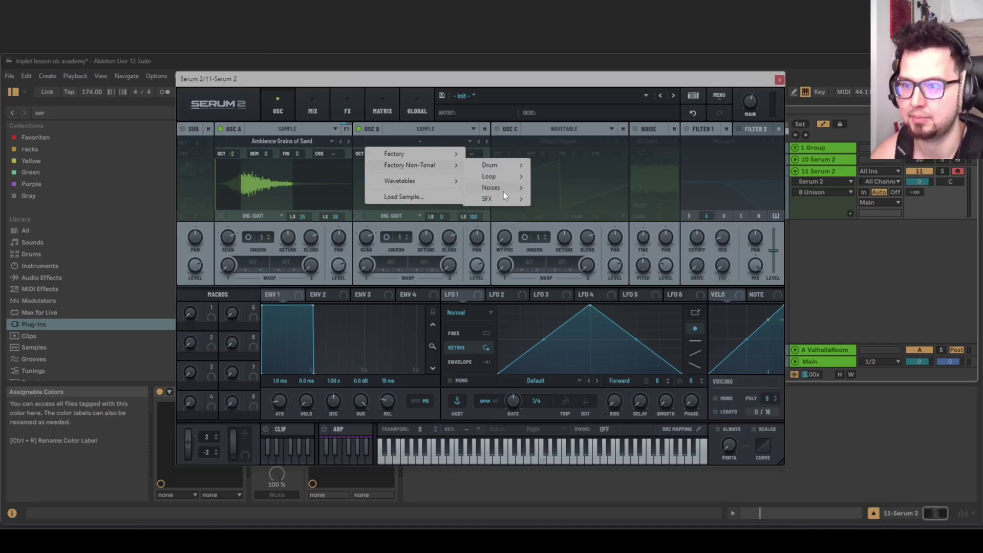
mouse_move(503, 190)
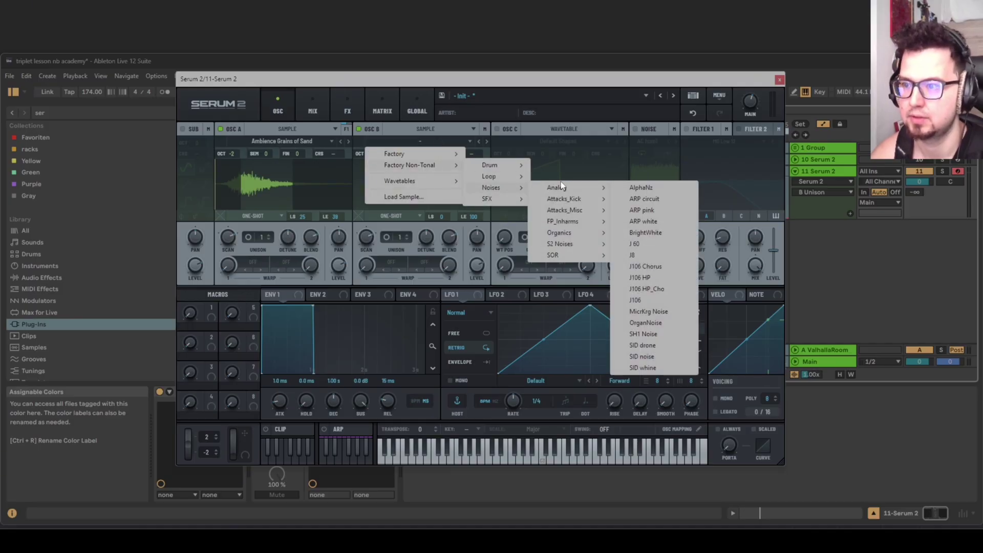
mouse_move(560, 186)
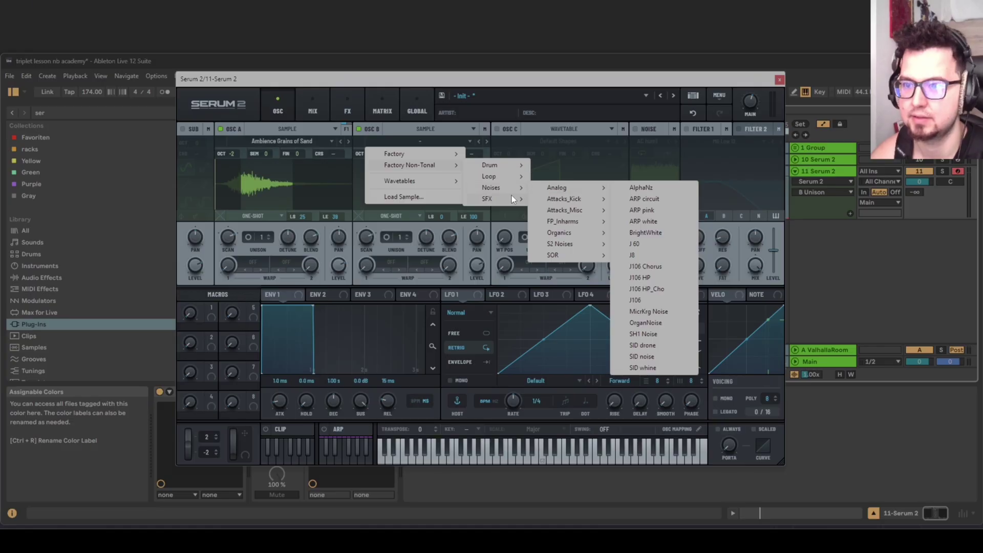
click(559, 199)
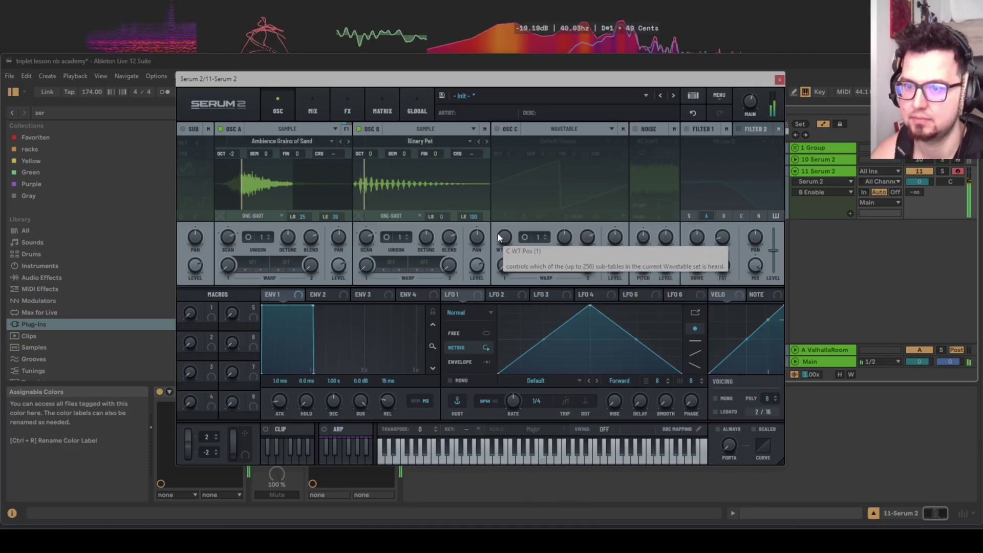
Audition Bongo Teaspoon, Brickbreak and Car Honk in oscillator B, and lower its level to about 66%
click(486, 142)
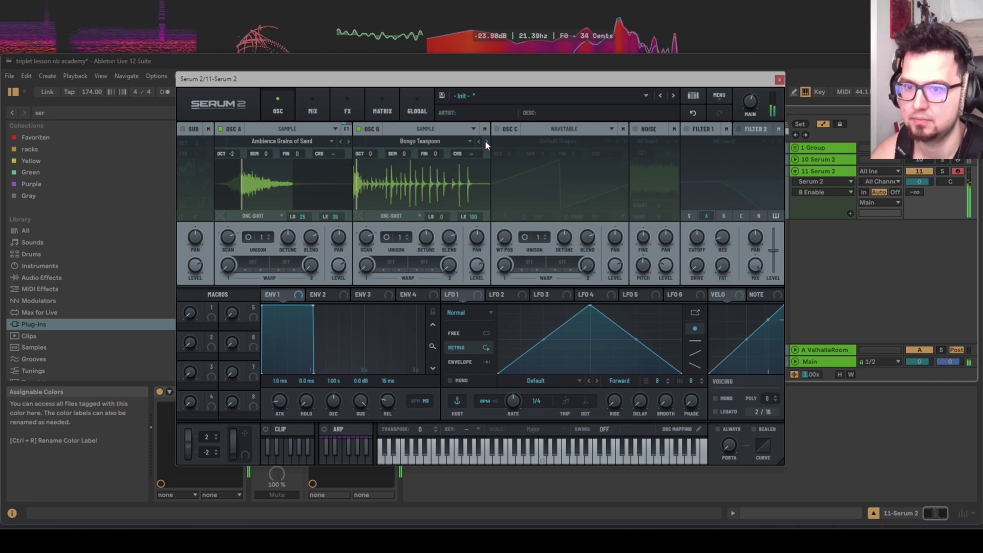
click(486, 141)
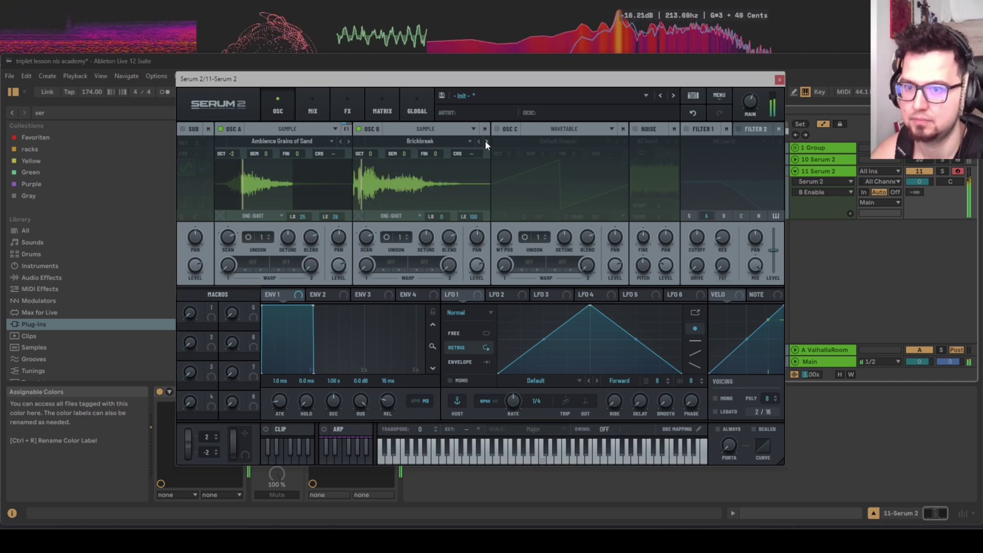
click(486, 142)
click(477, 265)
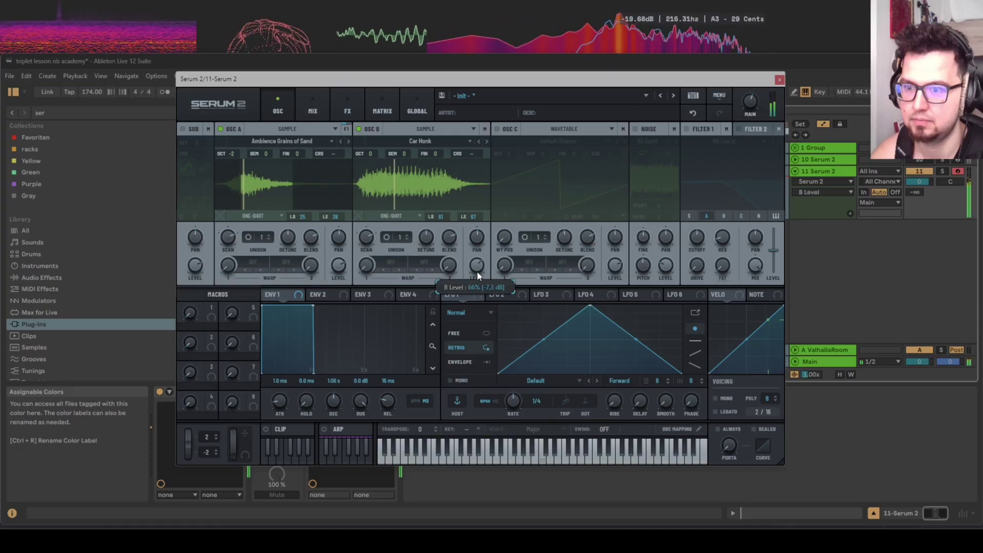
Advance oscillator B through the following samples to Digital Interface and set its octave to +1
click(485, 142)
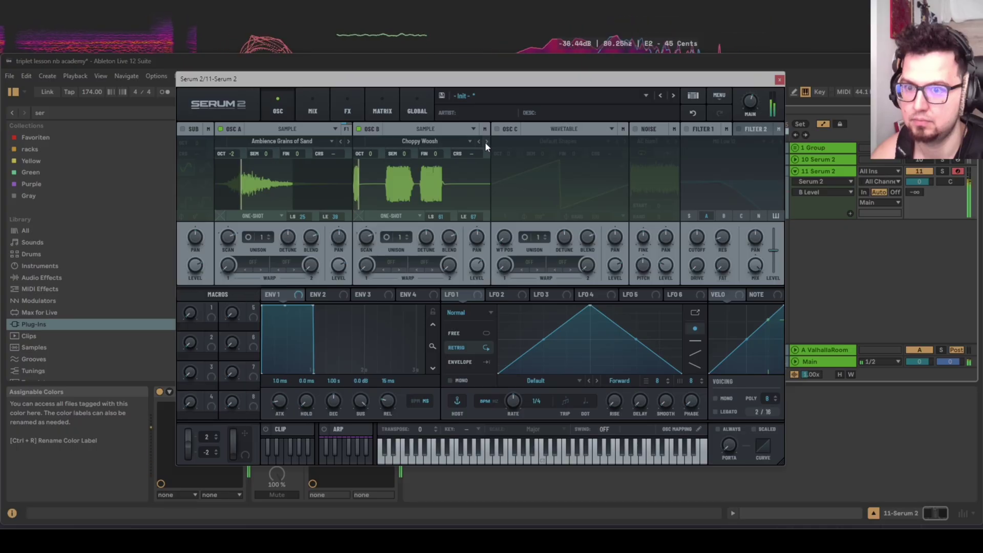
click(486, 142)
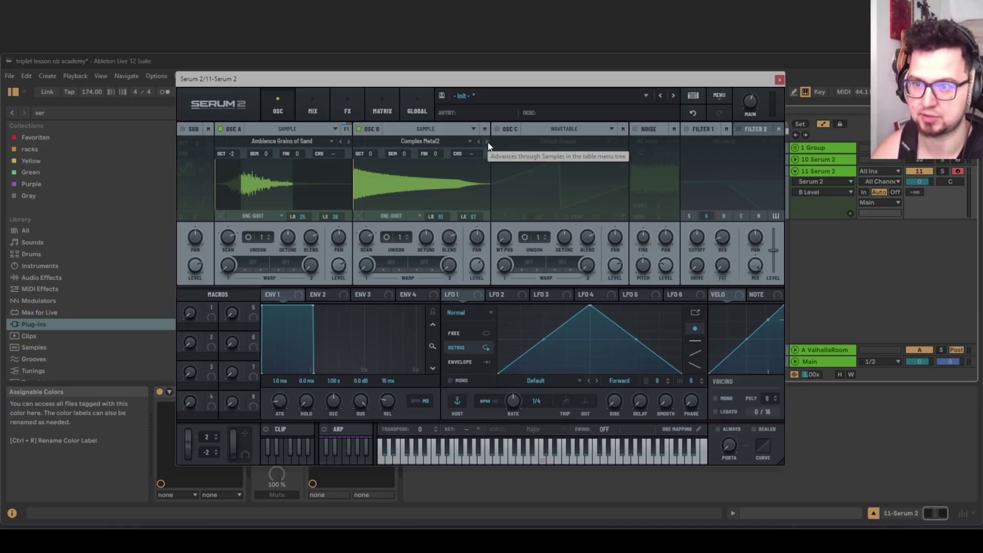
click(486, 142)
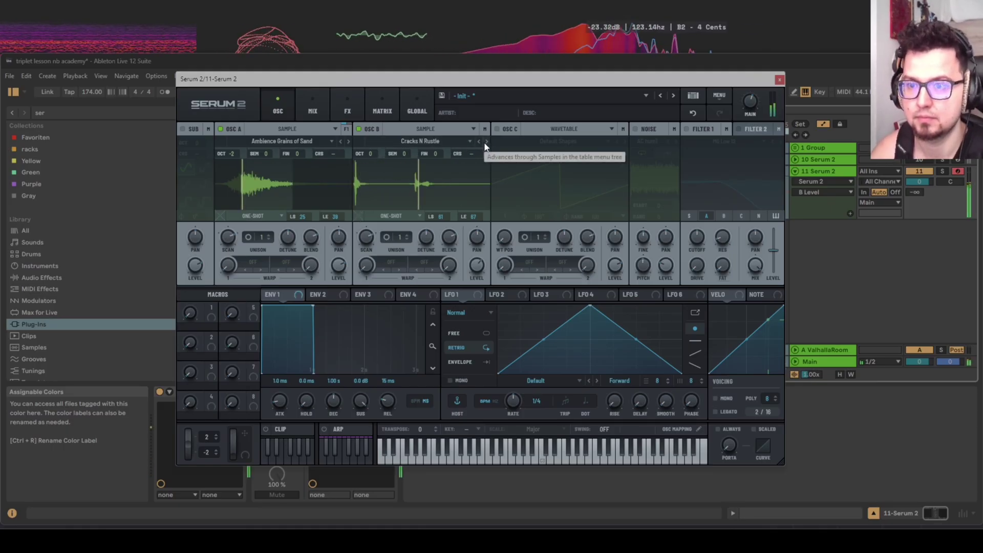
click(485, 142)
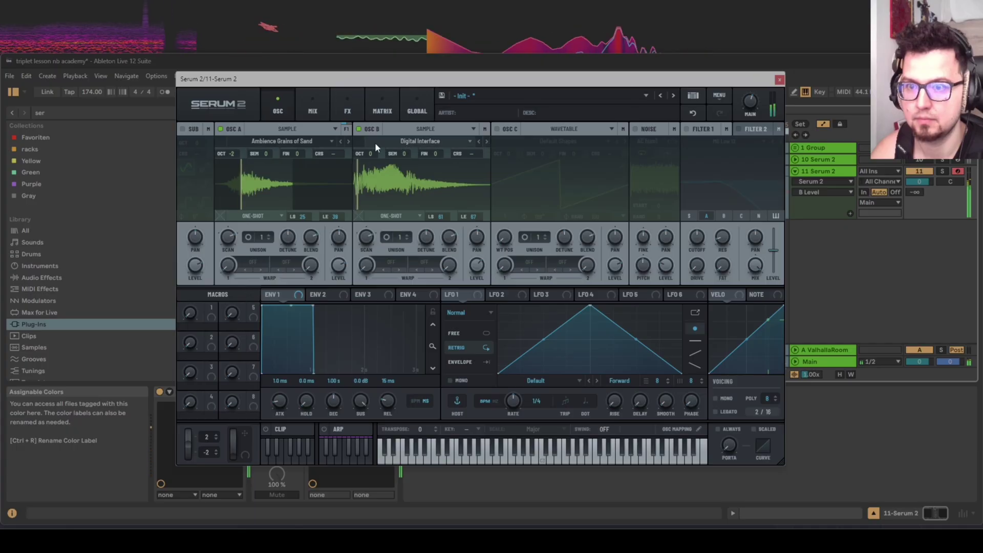
drag(379, 147, 384, 134)
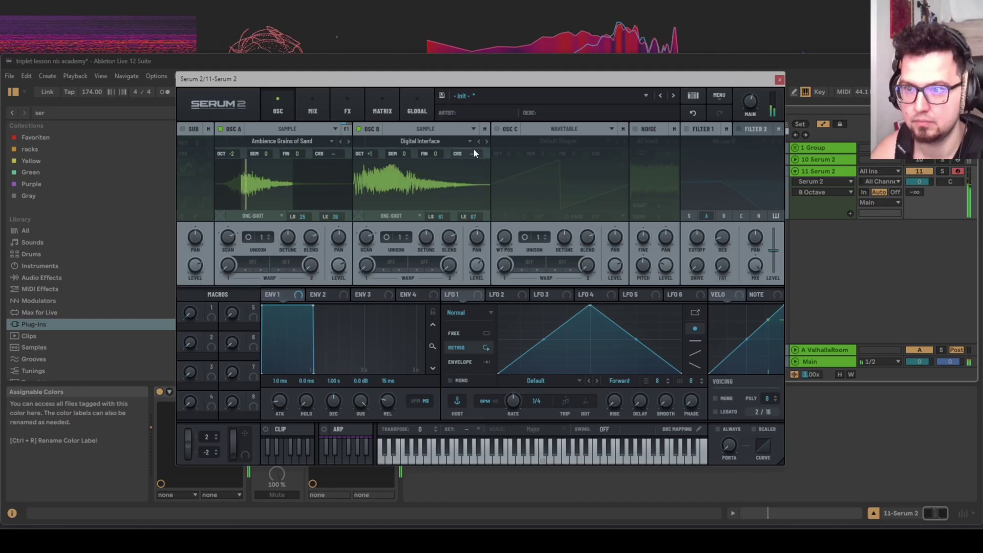
Enable oscillator C and change its type from Wavetable to Sample
click(497, 128)
click(563, 142)
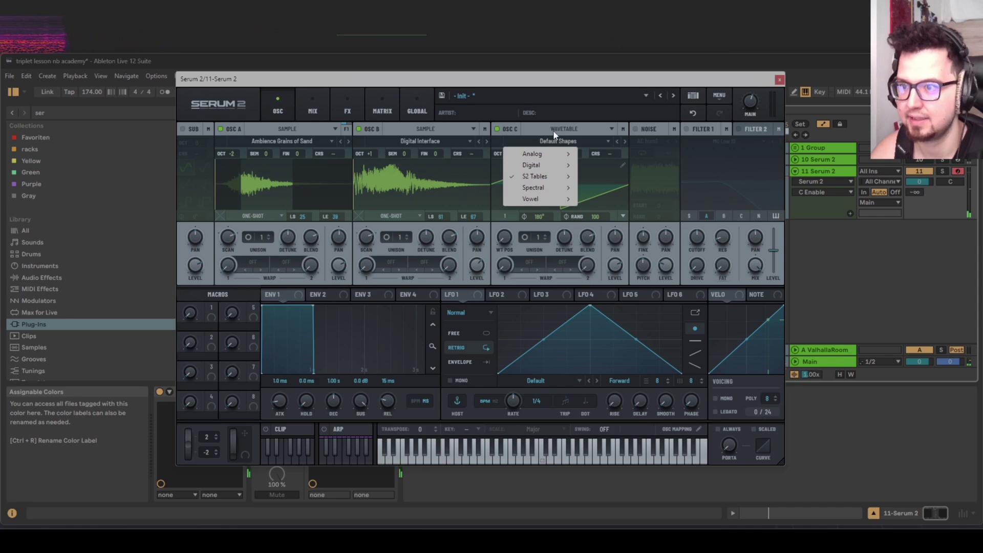
click(565, 128)
click(551, 164)
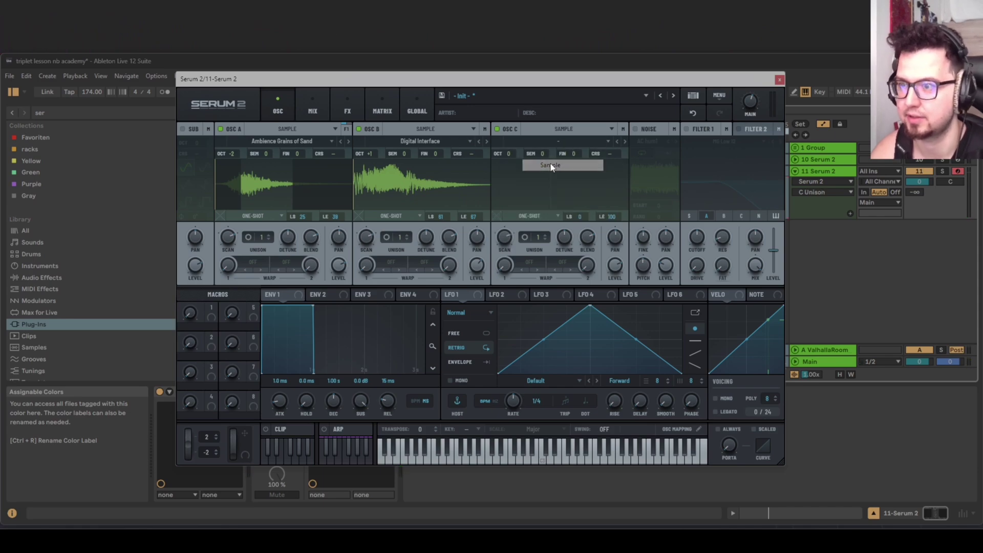
Load the AlphaNz sample from the Factory Non-Tonal Analog noises into oscillator C
click(564, 141)
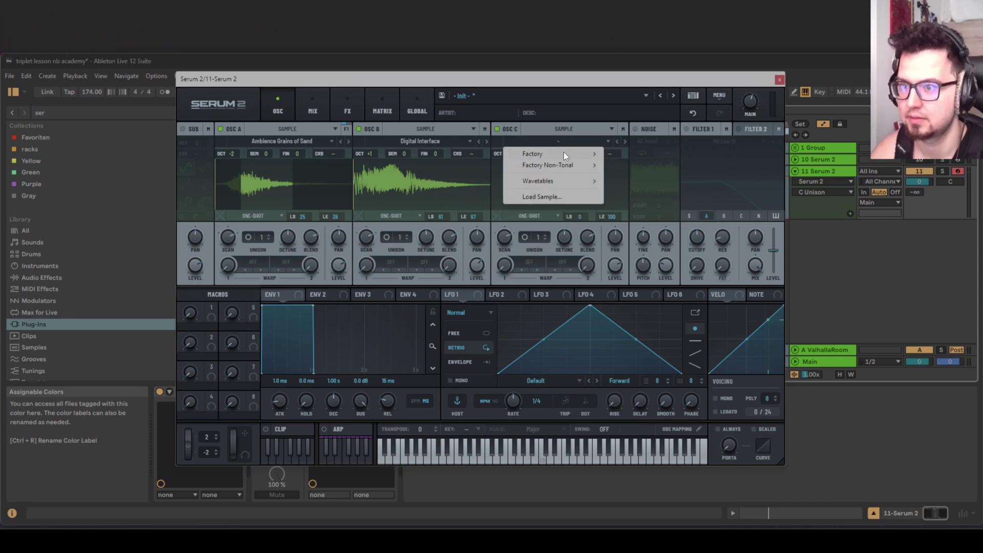
mouse_move(564, 152)
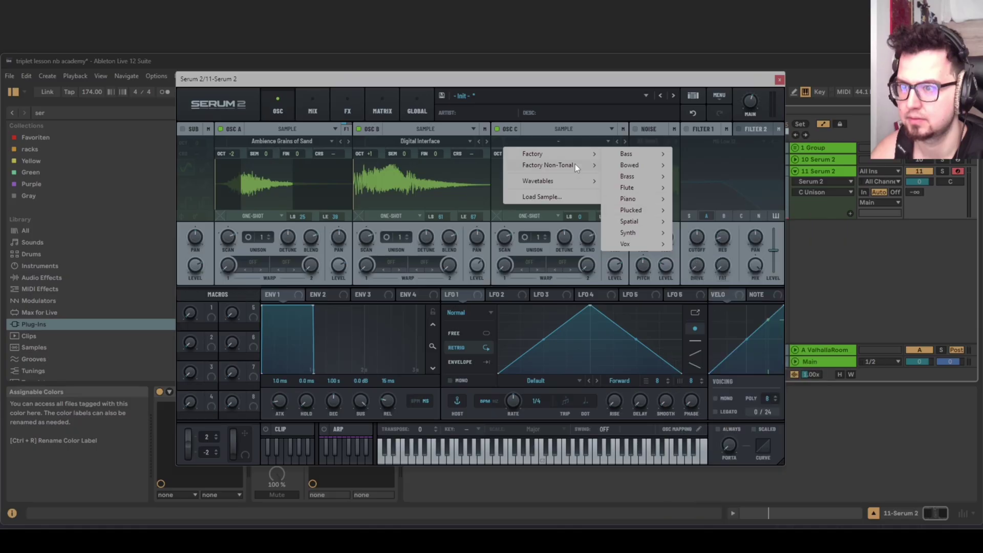
mouse_move(638, 188)
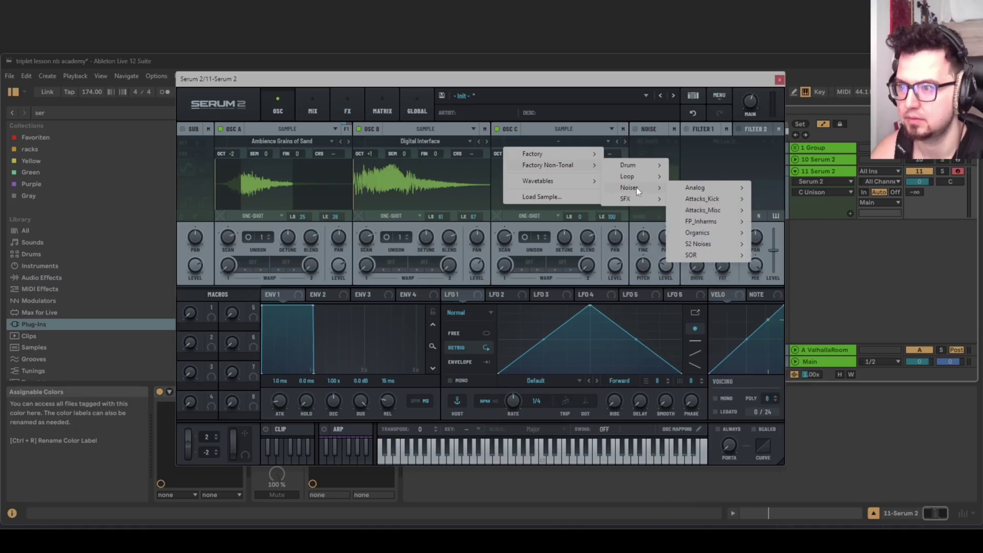
mouse_move(687, 187)
click(795, 187)
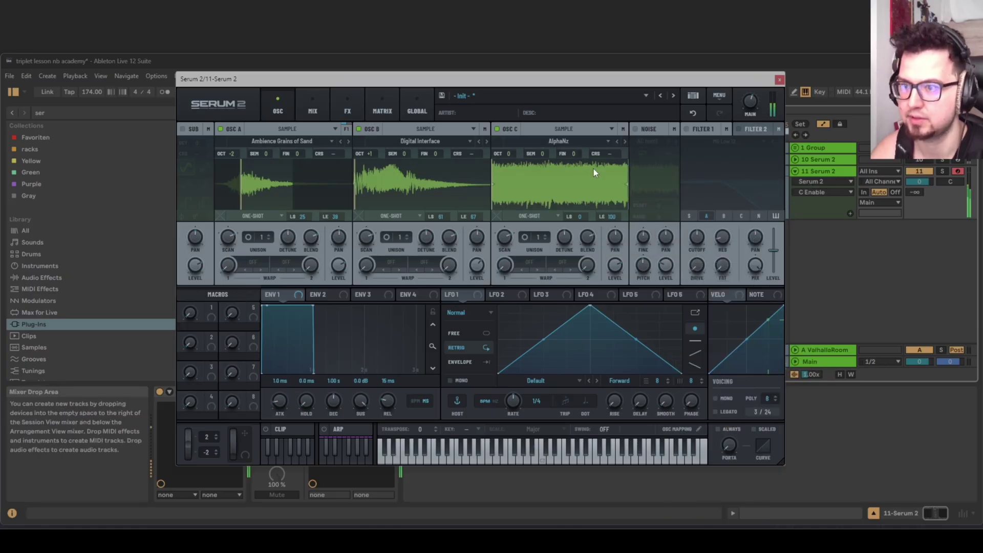
Lower oscillator C's level, advance its sample past ARP pink to ARP white, and set its octave to +2
drag(510, 154, 519, 146)
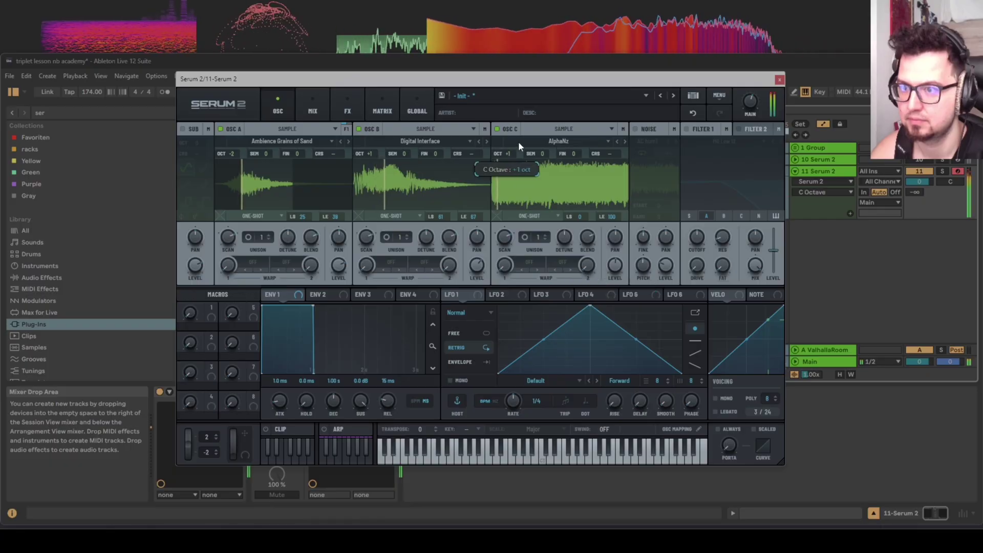
click(615, 266)
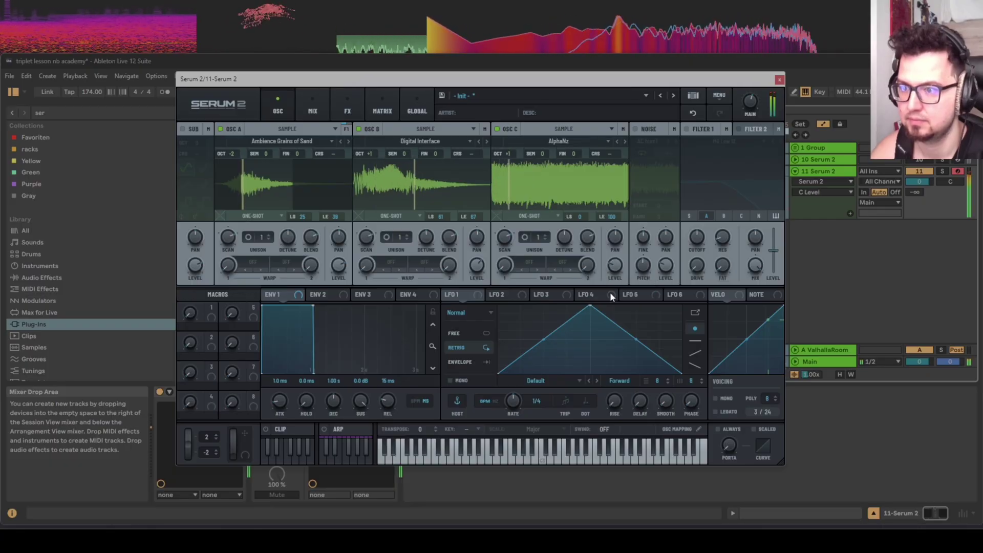
click(625, 141)
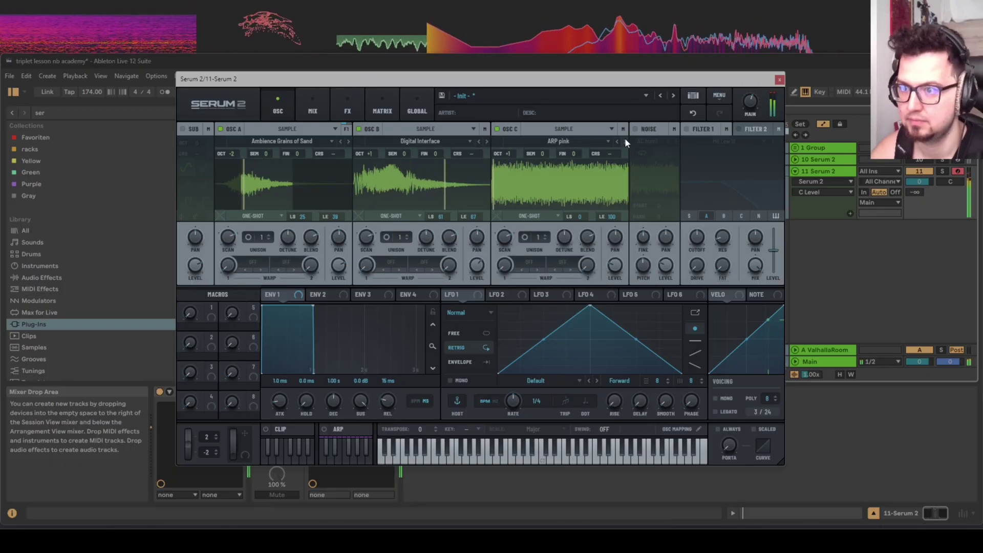
click(625, 140)
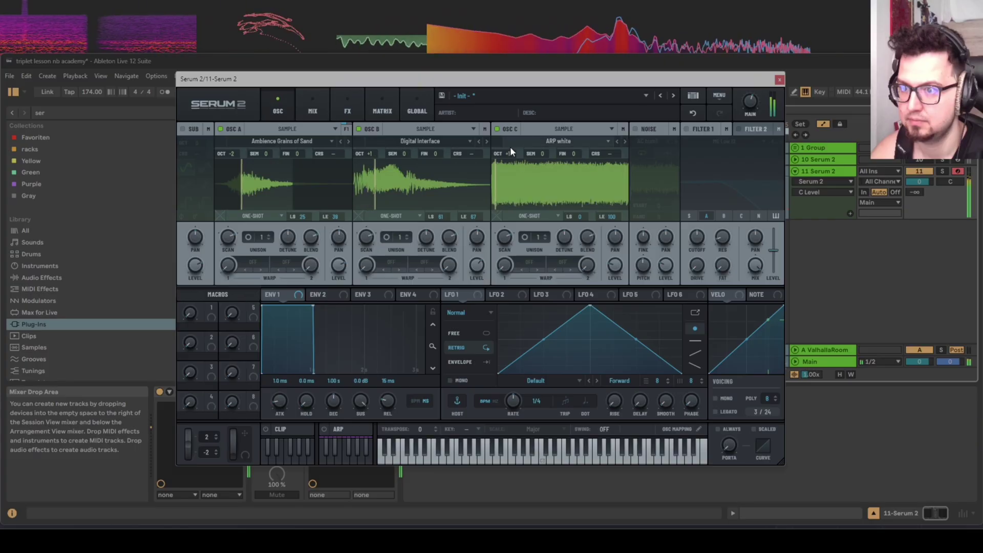
drag(510, 151, 521, 143)
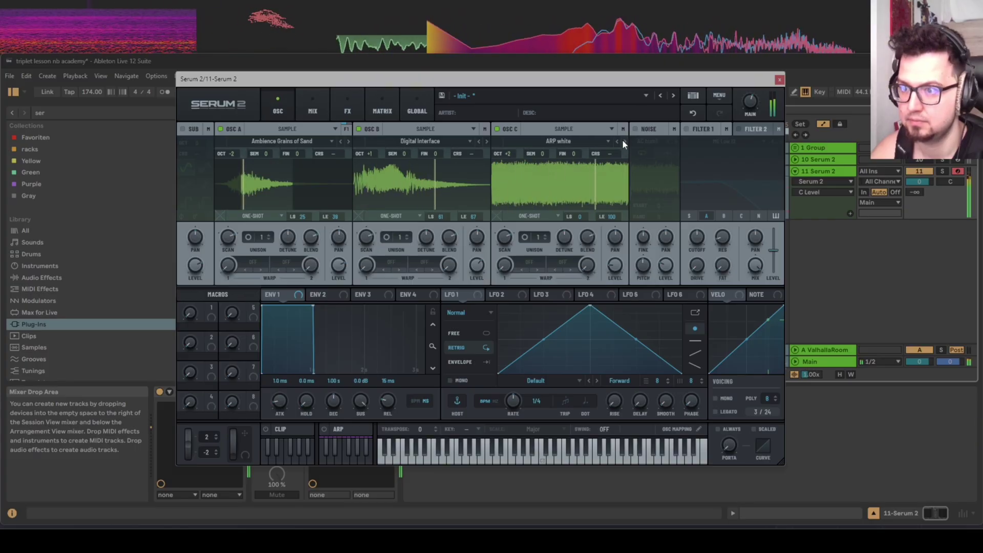
Assign LFO 1 to oscillator C's level and set the LFO rate to 2 bar
drag(467, 299, 617, 268)
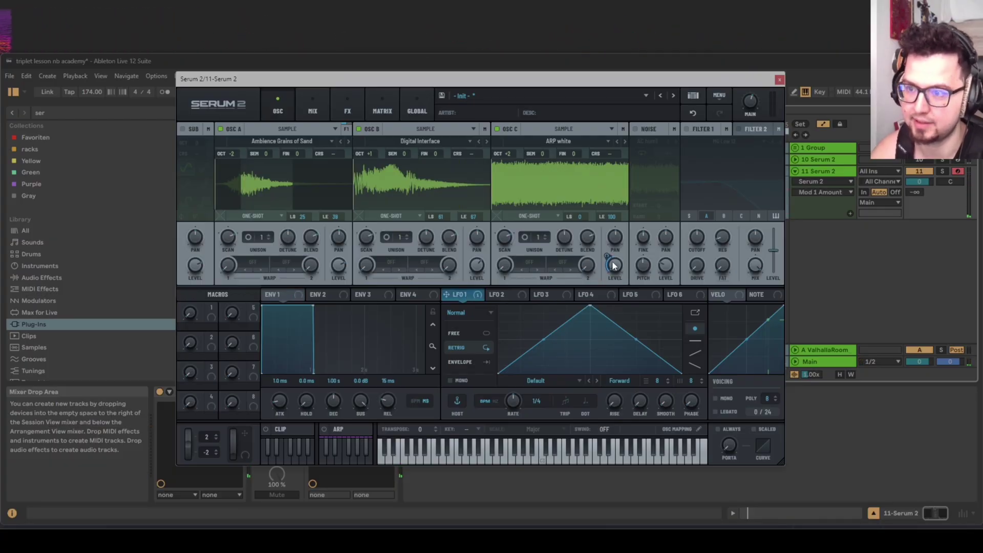
mouse_move(513, 400)
mouse_down()
mouse_move(510, 421)
mouse_move(518, 414)
mouse_up()
scroll(517, 401, down, 1)
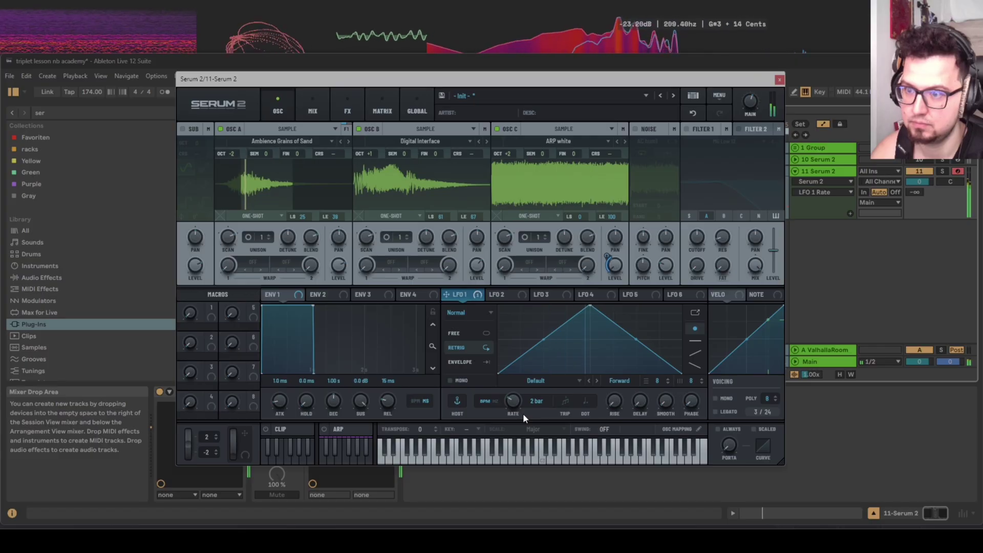
Set oscillator A's playback mode to Fwd/Rev Loop and oscillator C's to Rev Loop
click(283, 220)
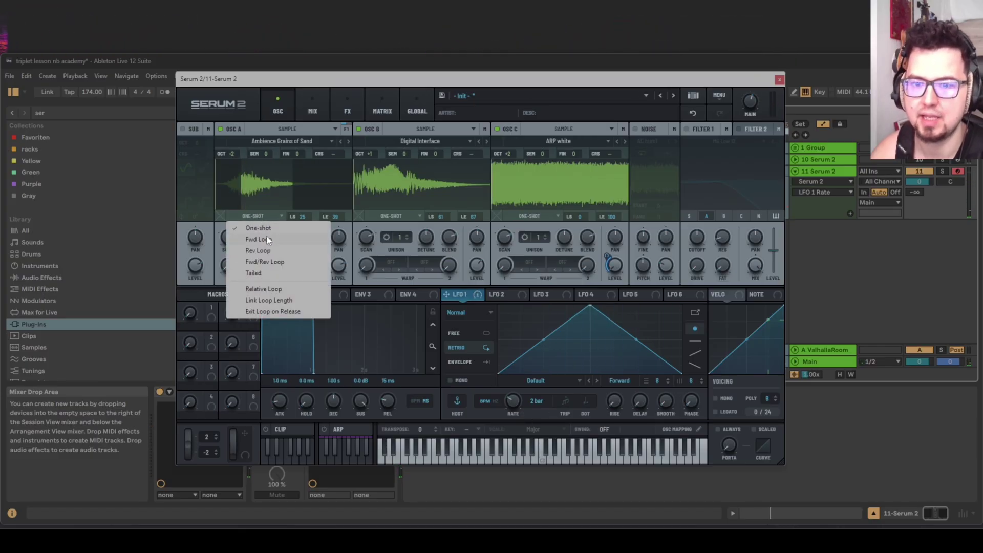
click(267, 240)
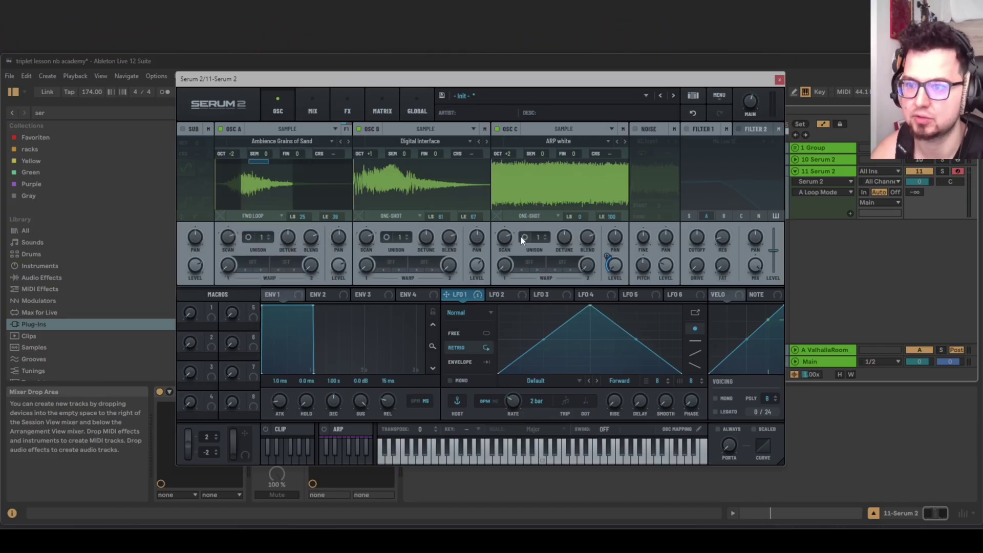
click(258, 217)
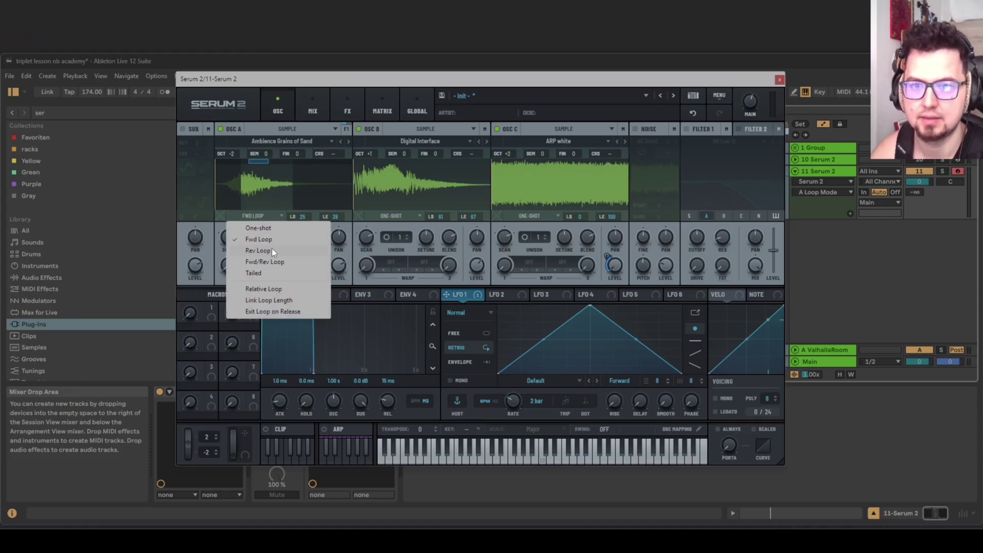
click(272, 262)
click(538, 216)
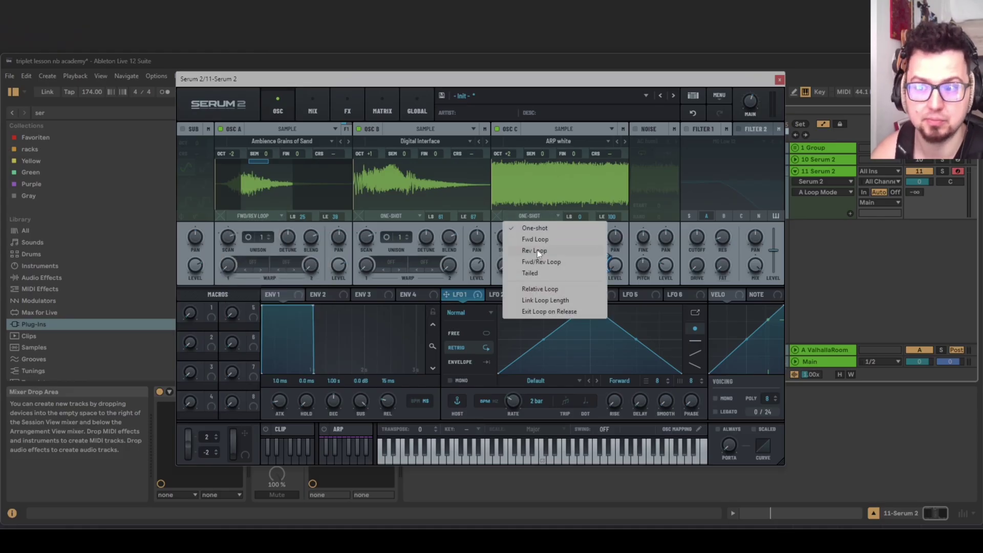
click(537, 250)
Set oscillator B to Fwd/Rev Loop and move its loop region earlier in the sample, to about 34–41, with playback started
click(400, 216)
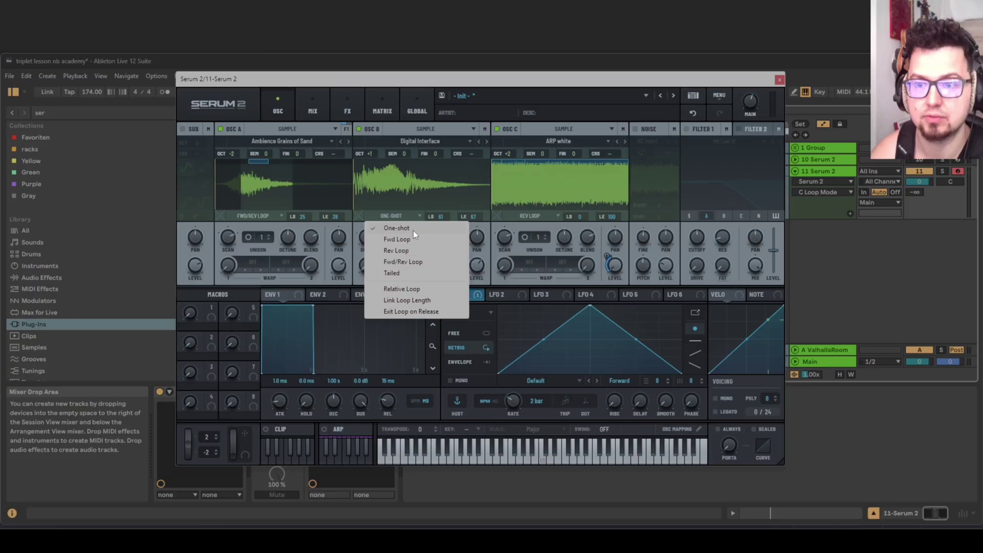
click(424, 262)
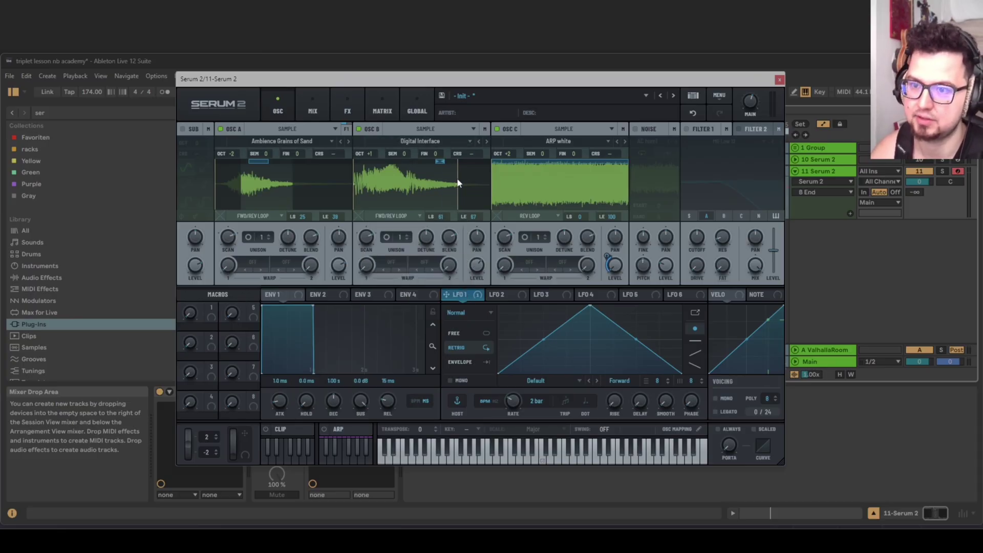
drag(439, 161, 404, 158)
key(space)
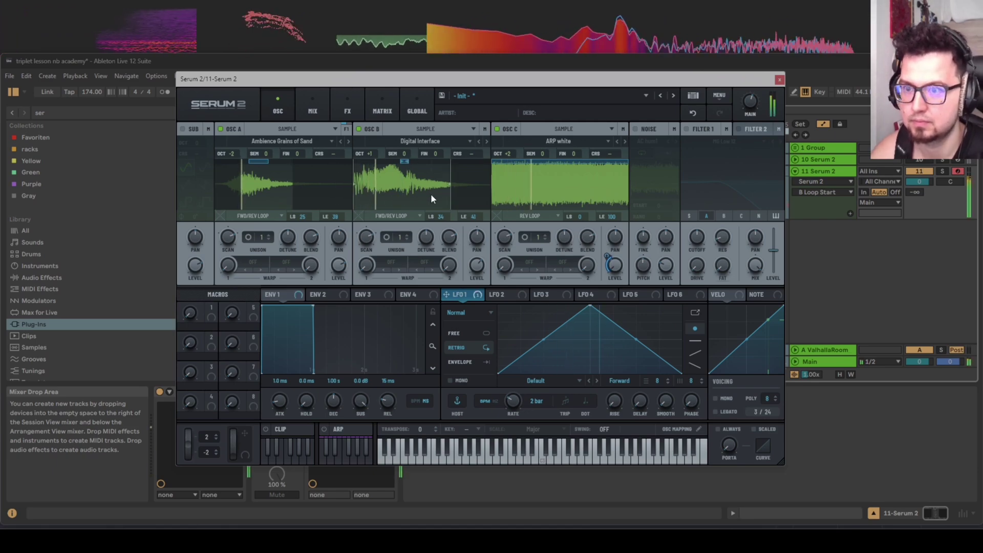
Adjust the LFO 1 modulation amount on oscillator C's level and check the mixer and effects pages
click(608, 265)
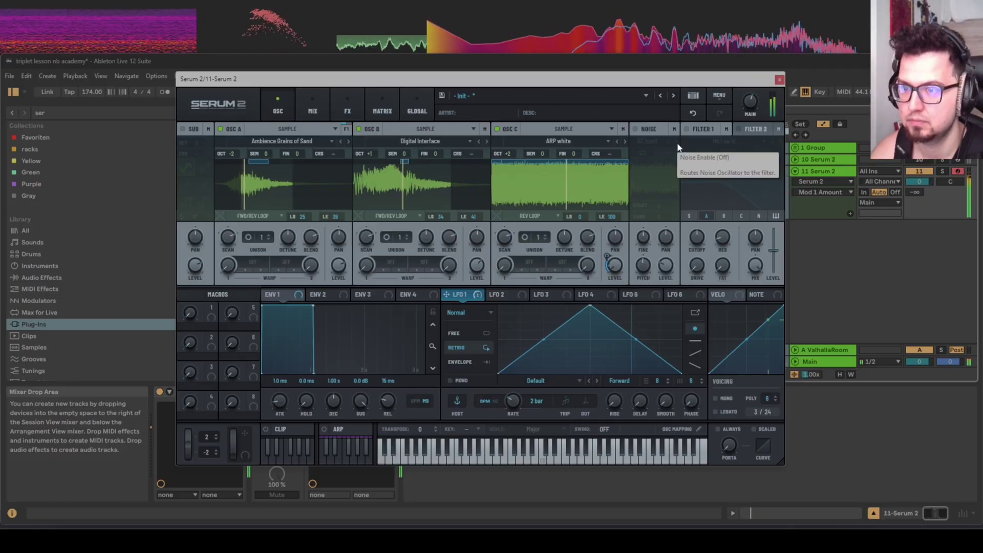
click(313, 110)
click(348, 111)
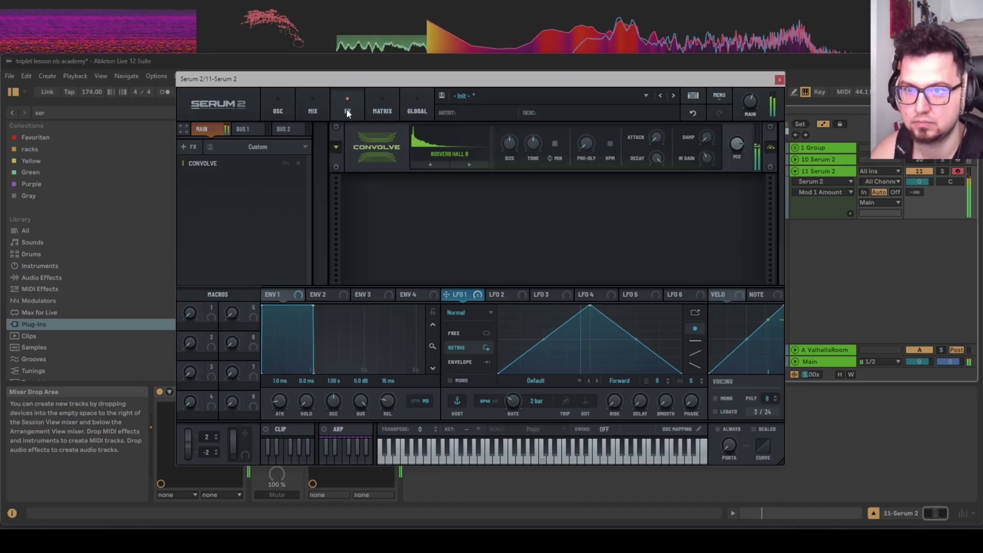
click(274, 107)
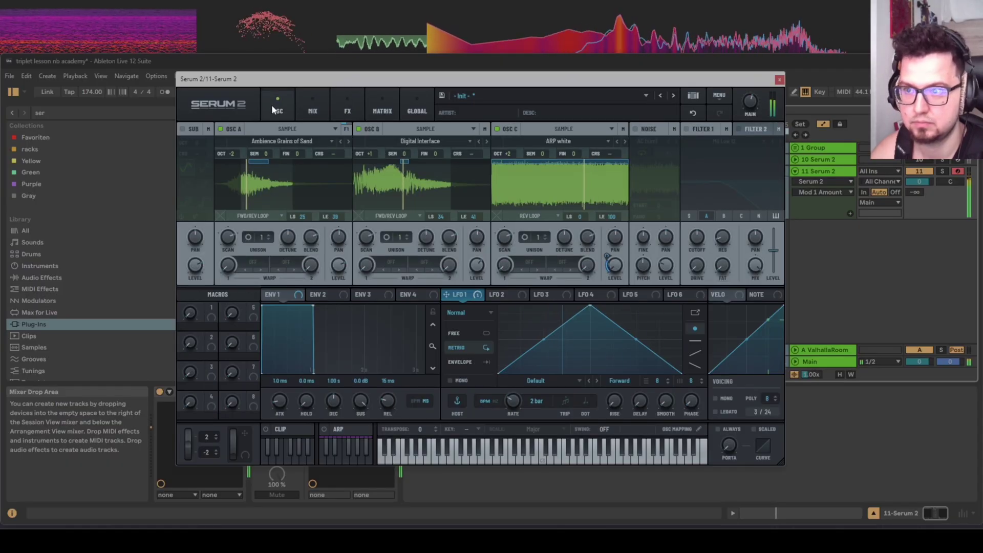
Enable the sub oscillator with its sine wave, adjust its level, and set its octave to +1
click(181, 129)
click(178, 130)
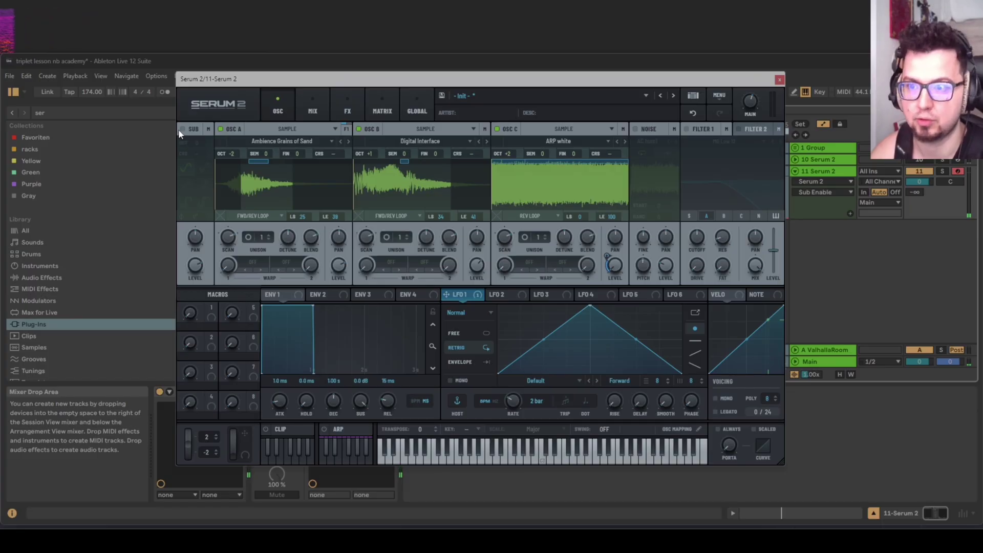
click(180, 129)
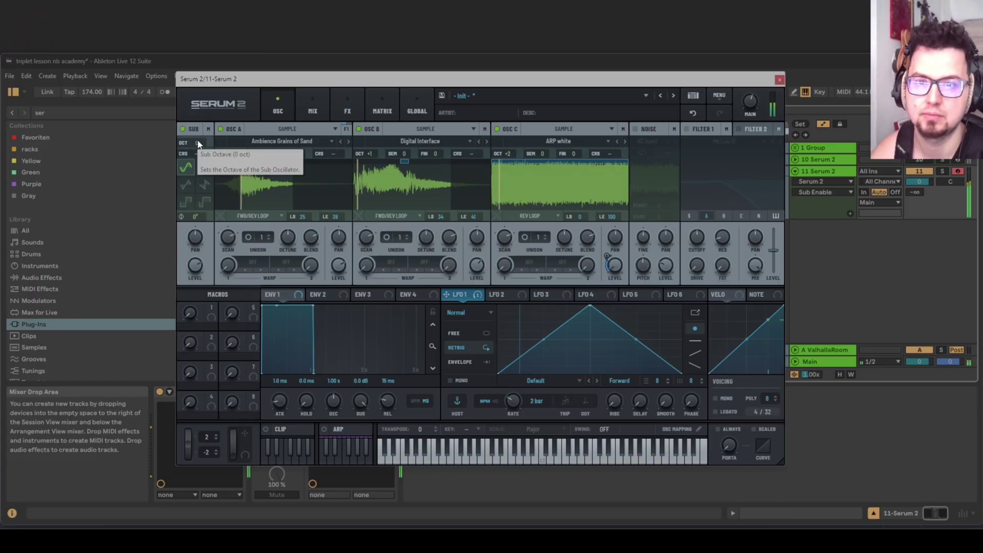
click(195, 262)
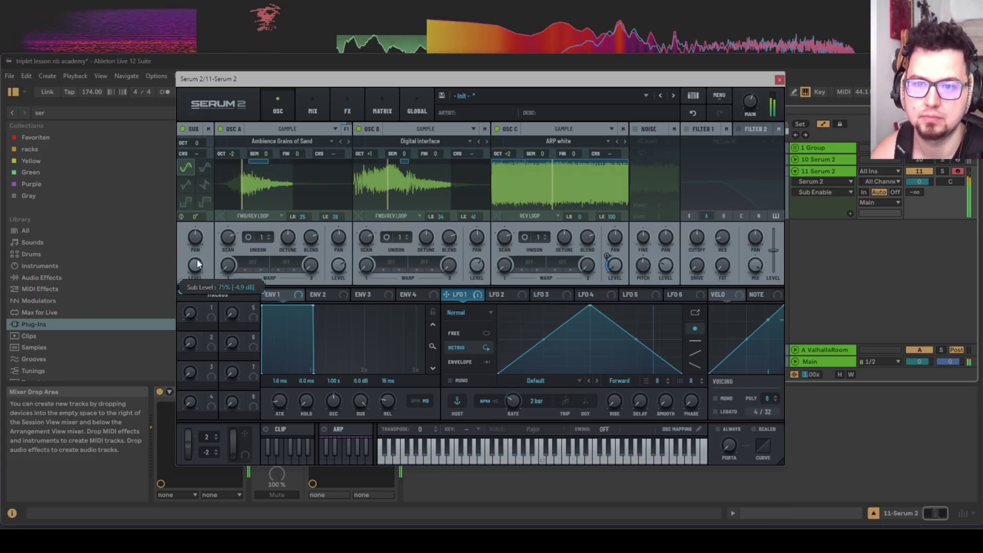
drag(194, 142, 206, 141)
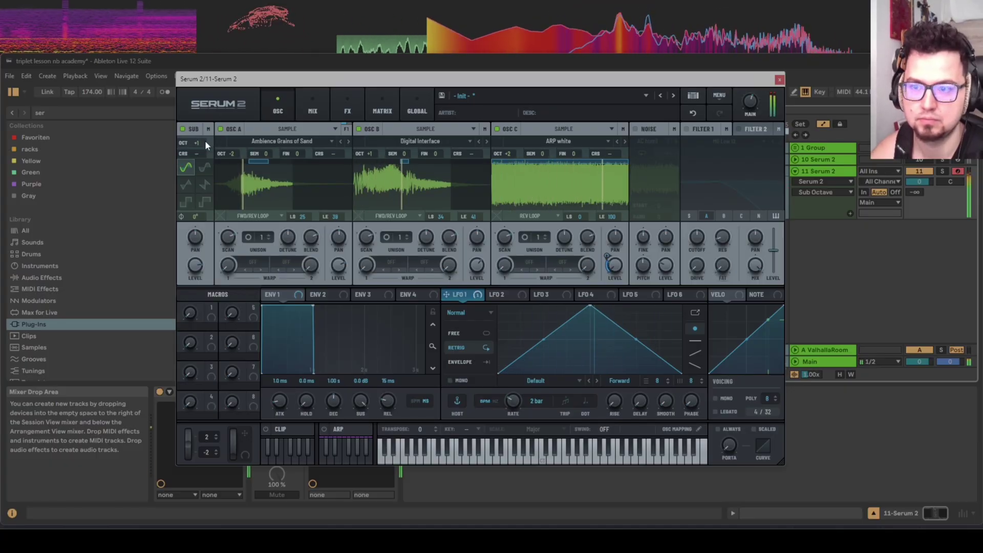
Assign LFO 2 to the sub level at about 86% and reshape it into an early peak with a steep curved decay
drag(504, 298, 195, 237)
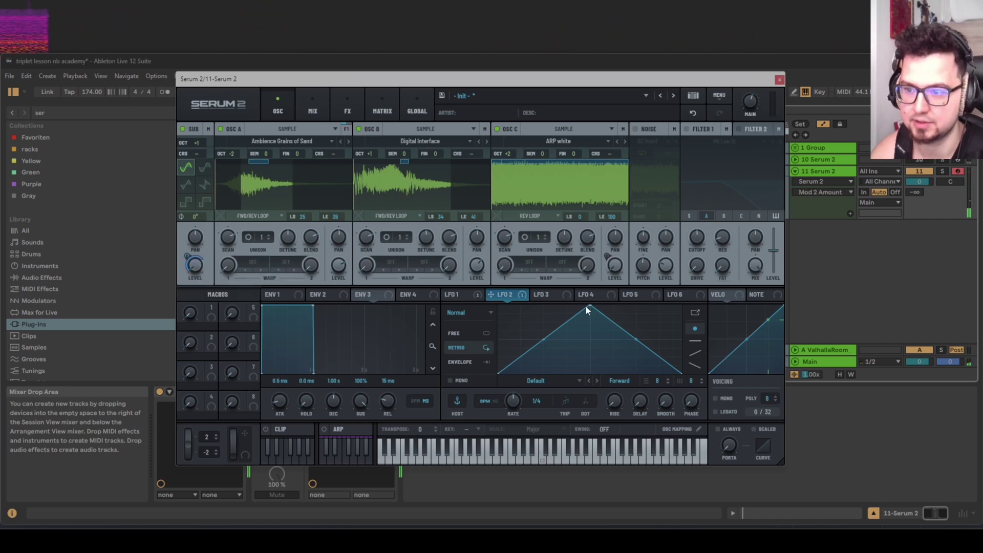
drag(597, 307, 520, 306)
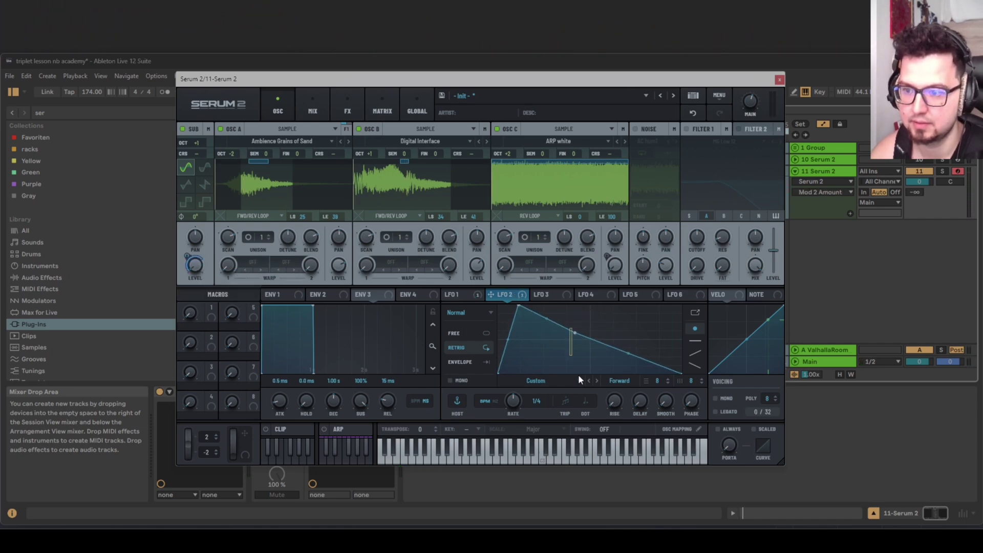
drag(587, 341, 553, 350)
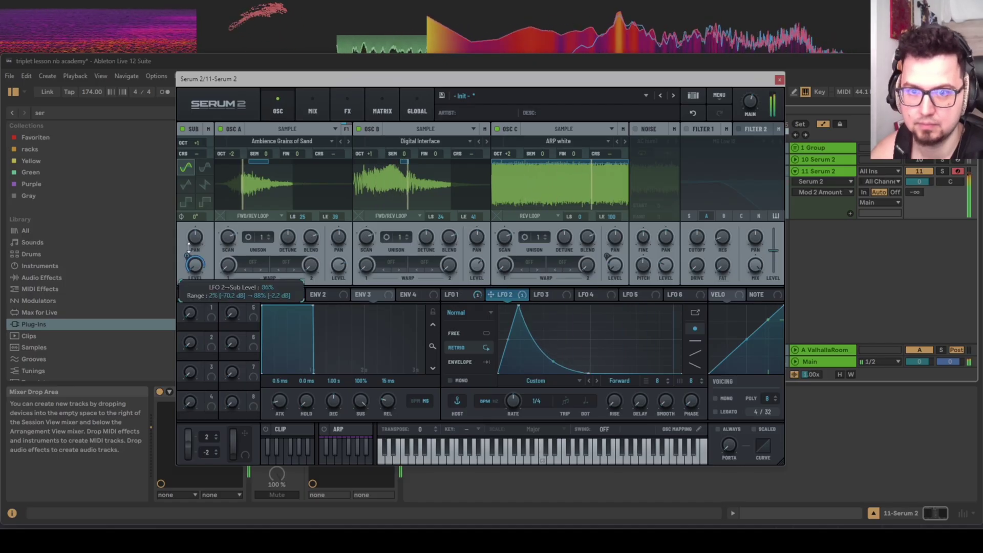
Raise the sub oscillator's octave to +4 and rebalance its level and LFO 2 modulation amount
click(194, 264)
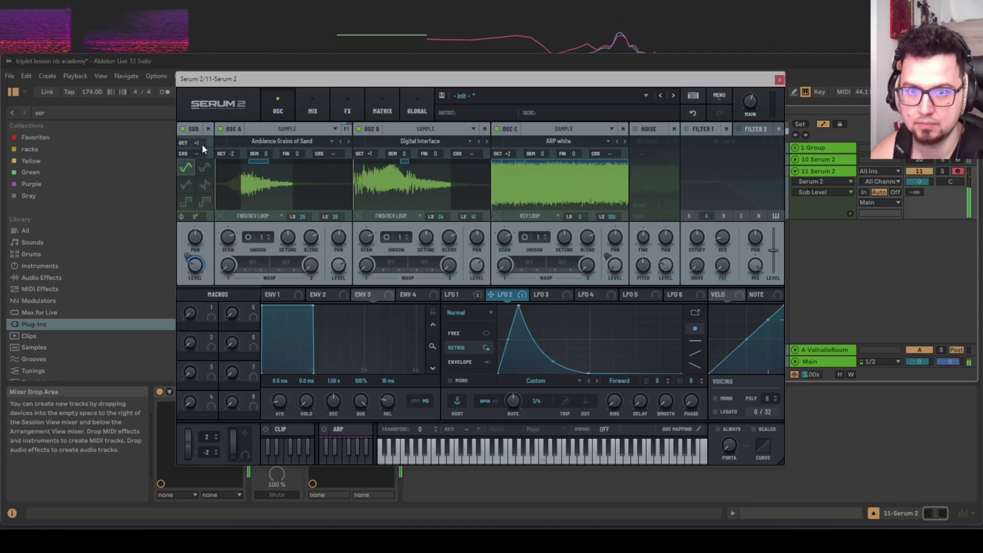
drag(202, 143, 206, 136)
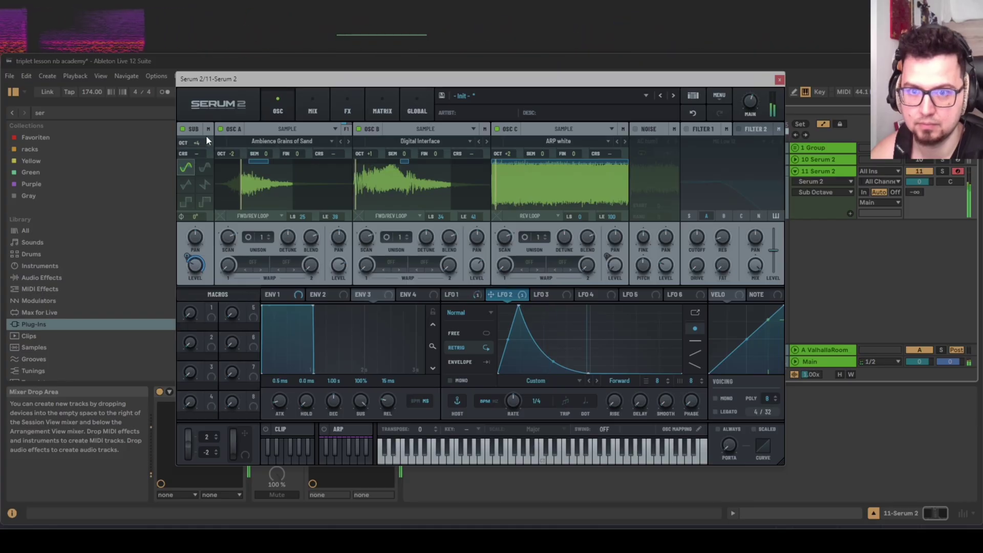
click(200, 268)
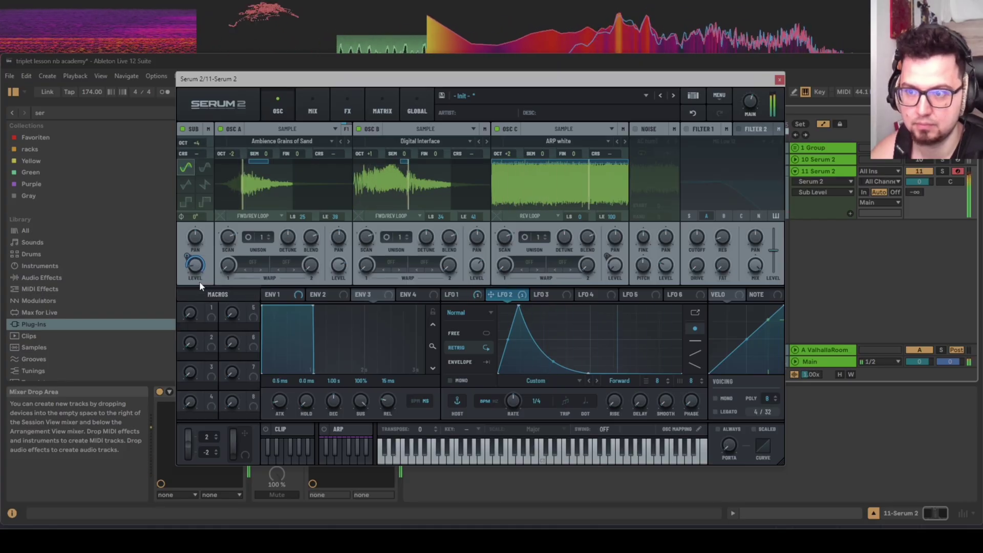
click(197, 143)
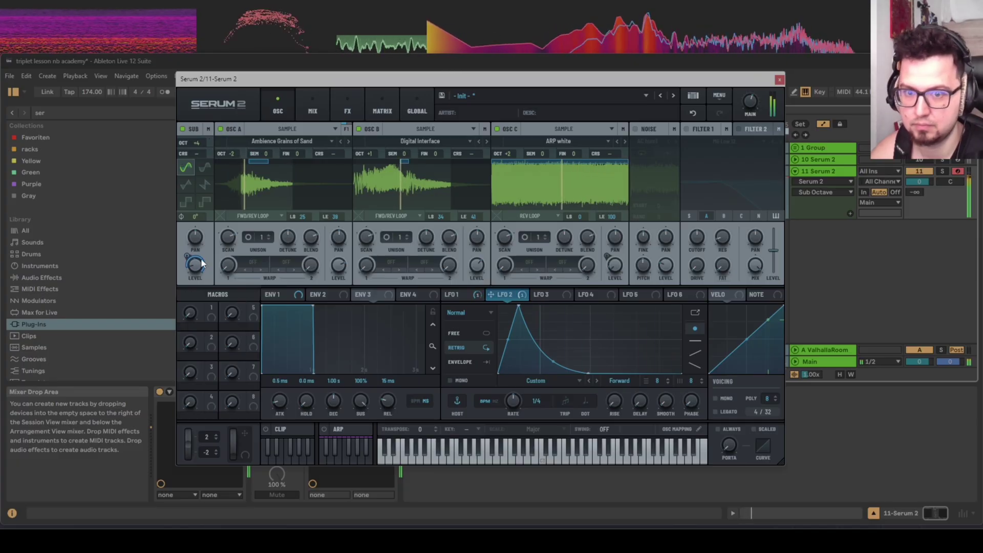
mouse_move(189, 259)
Add a Filter effect after the Convolve on the main effects chain and lower its cutoff to about 75 Hz
click(313, 107)
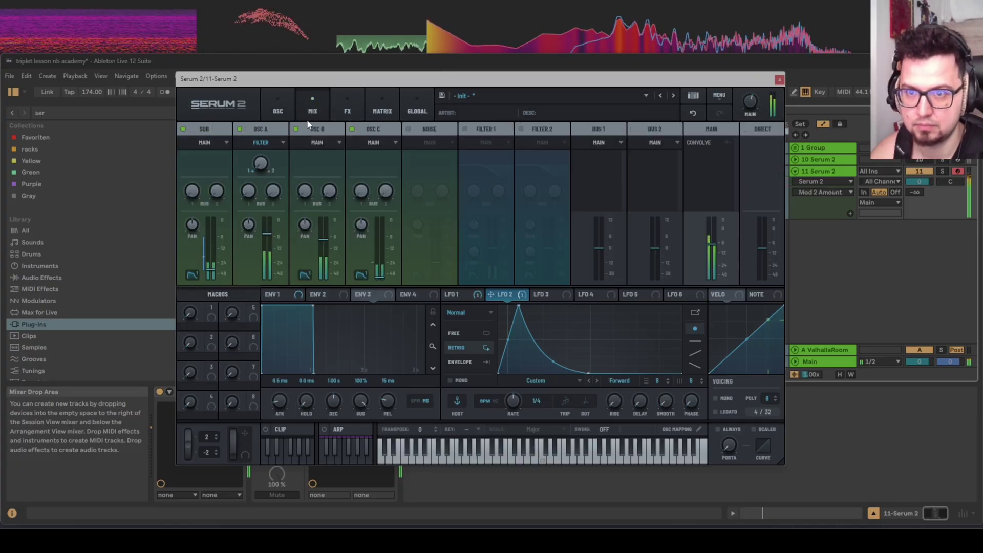
click(336, 112)
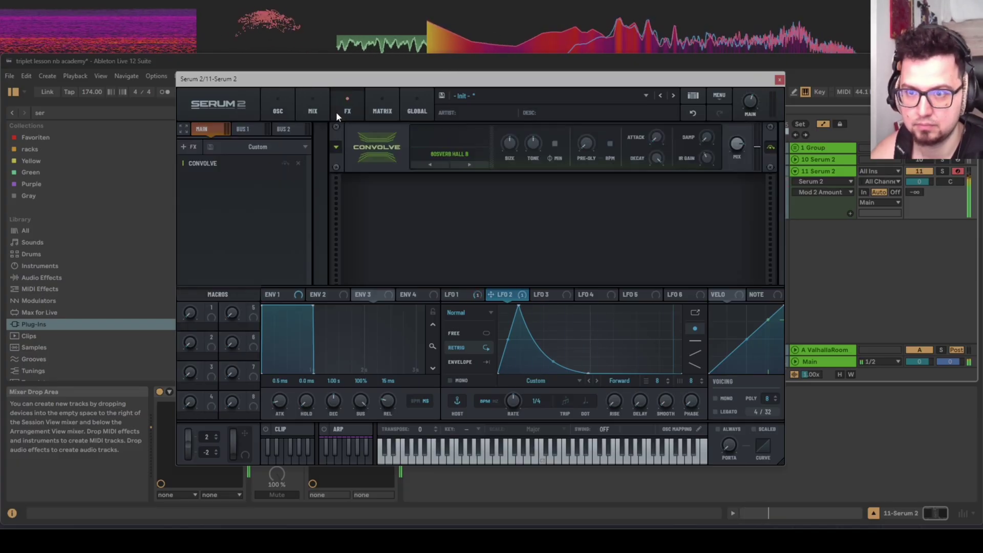
click(194, 148)
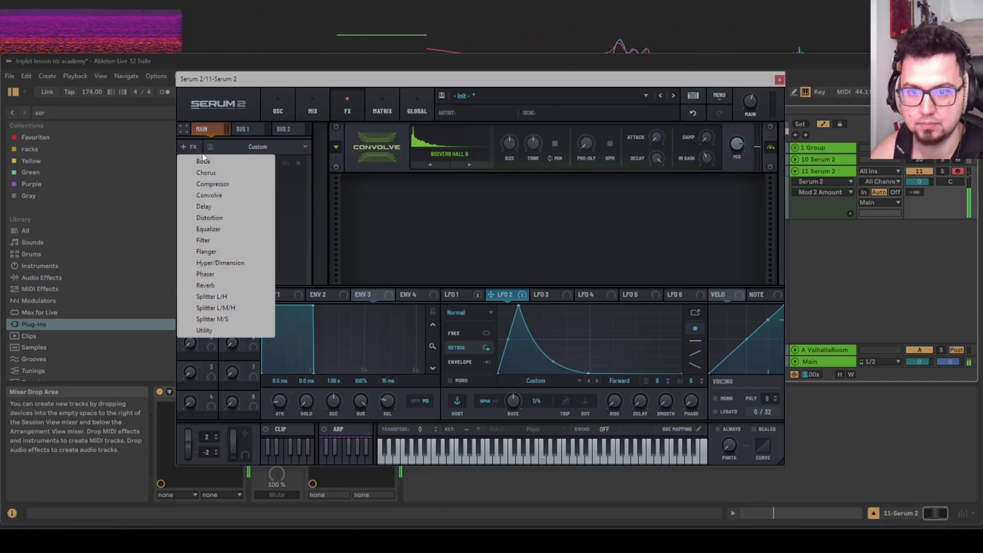
click(226, 243)
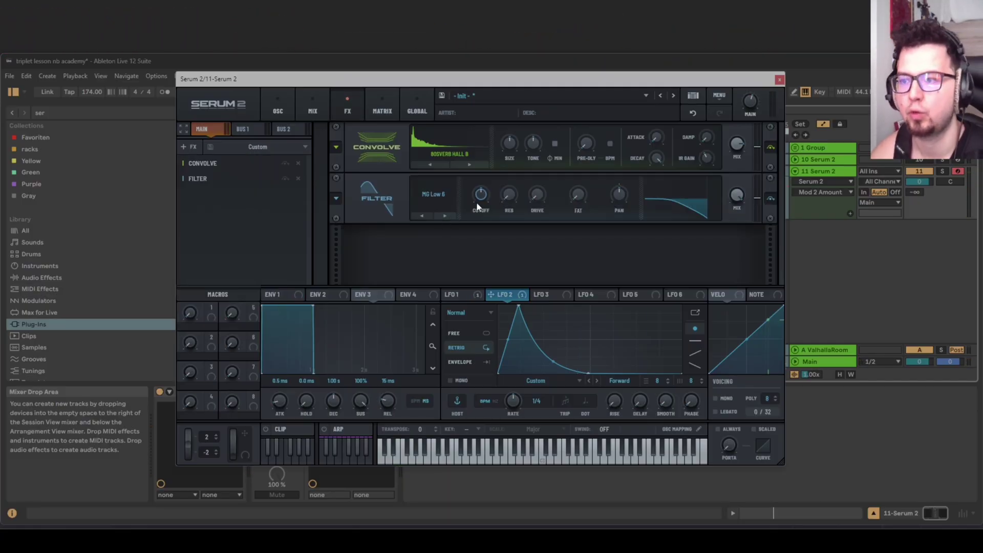
mouse_move(478, 204)
mouse_down()
mouse_move(475, 225)
mouse_move(477, 215)
mouse_up()
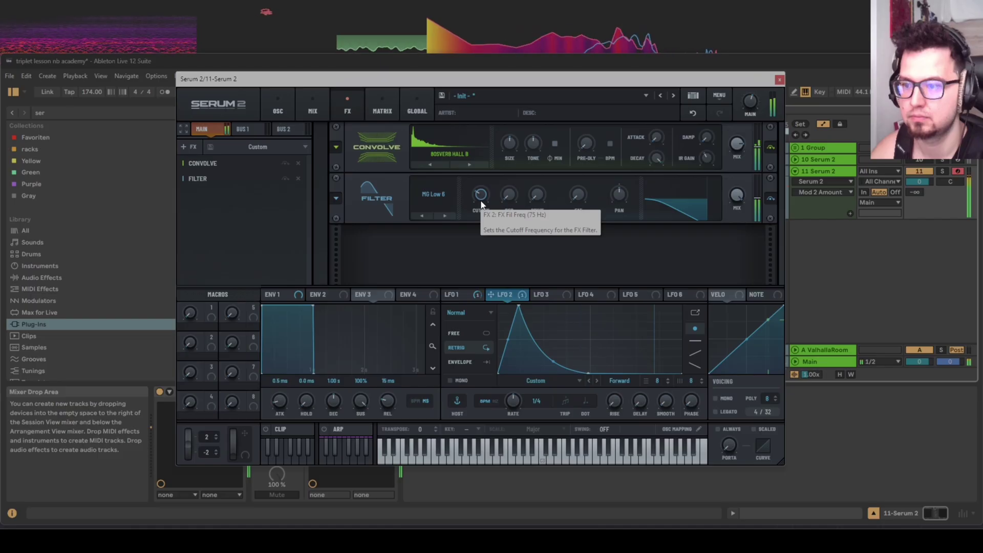
Assign LFO 3 to the effects filter's cutoff, set its rate to 4 bar, and reshape it into a single curved rise
drag(546, 295, 473, 196)
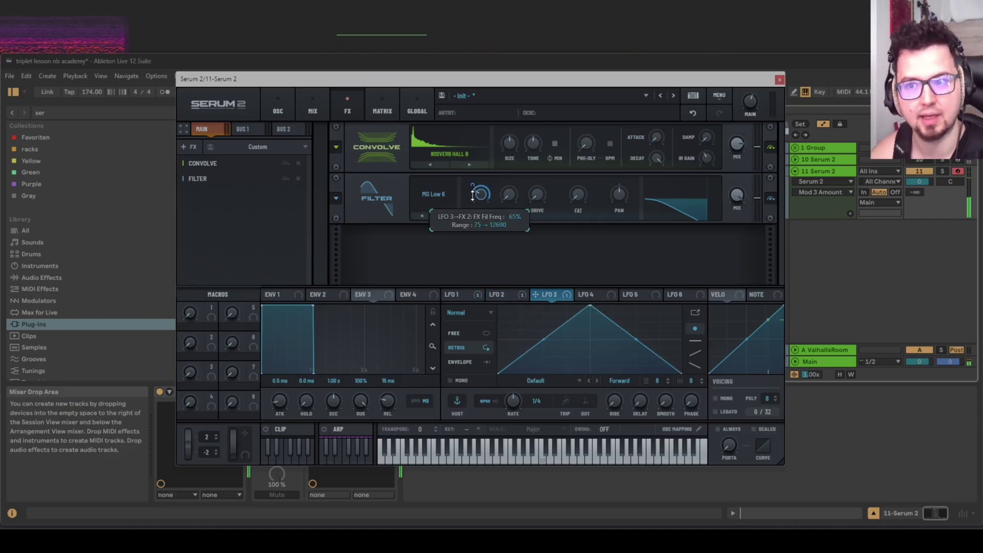
drag(518, 395, 521, 420)
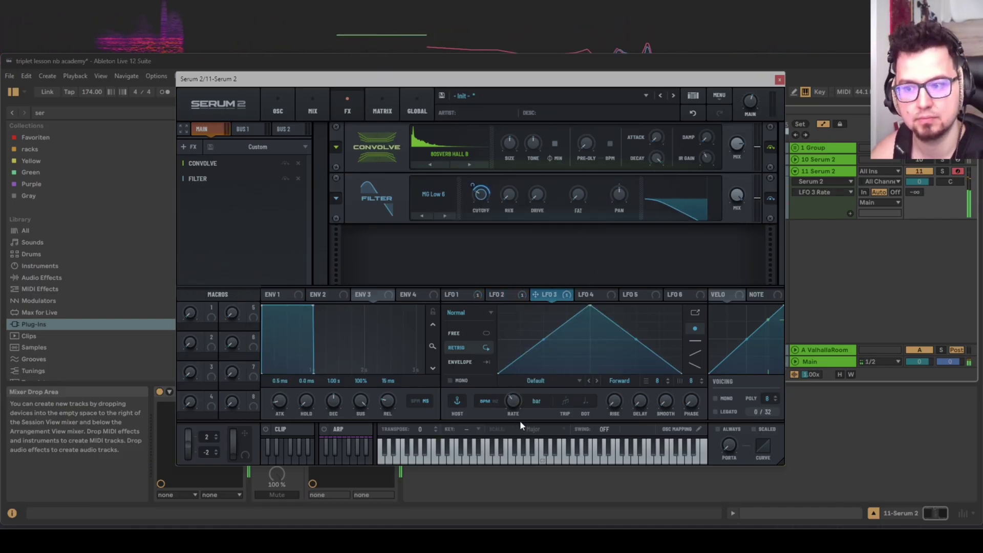
drag(590, 310, 682, 307)
drag(511, 402, 517, 418)
mouse_move(592, 345)
mouse_down()
mouse_move(592, 359)
mouse_move(592, 347)
mouse_up()
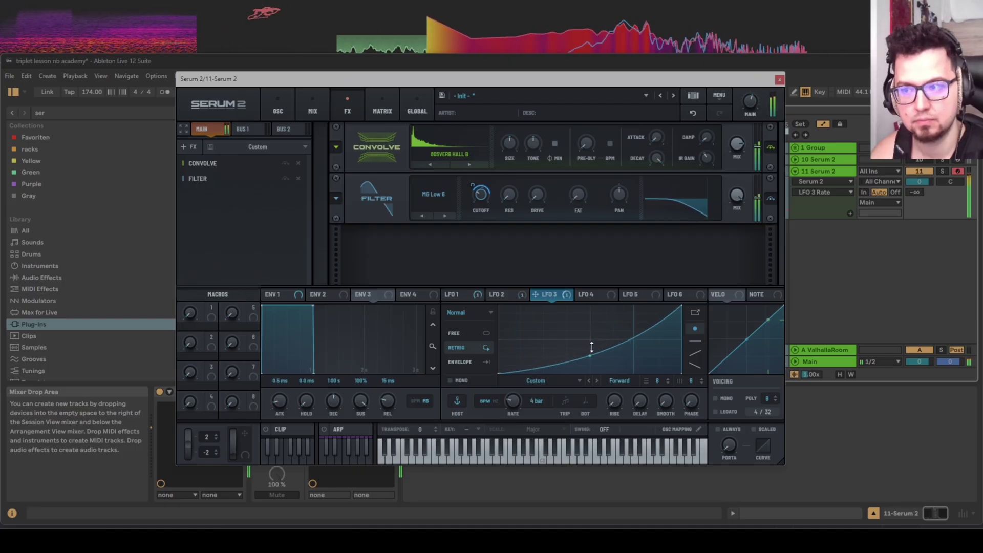
Fine-tune the LFO 3 modulation amount on the effects filter's cutoff while listening to the sweep
drag(473, 188, 473, 204)
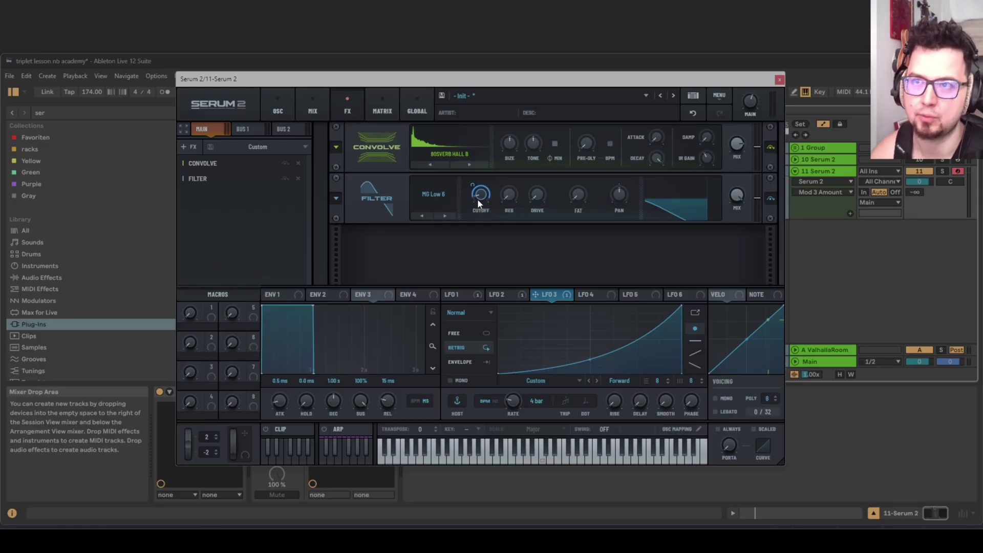
drag(474, 188, 474, 167)
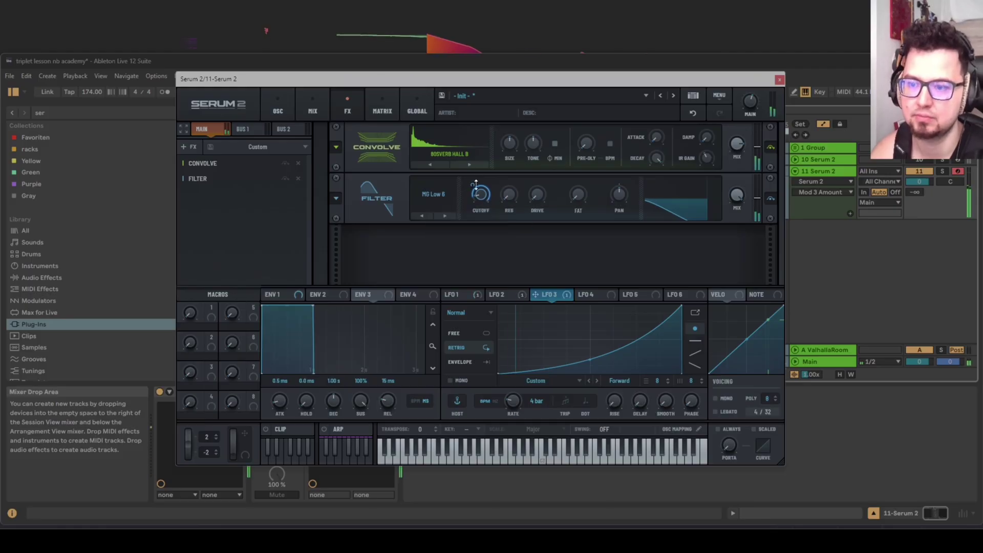
mouse_move(476, 184)
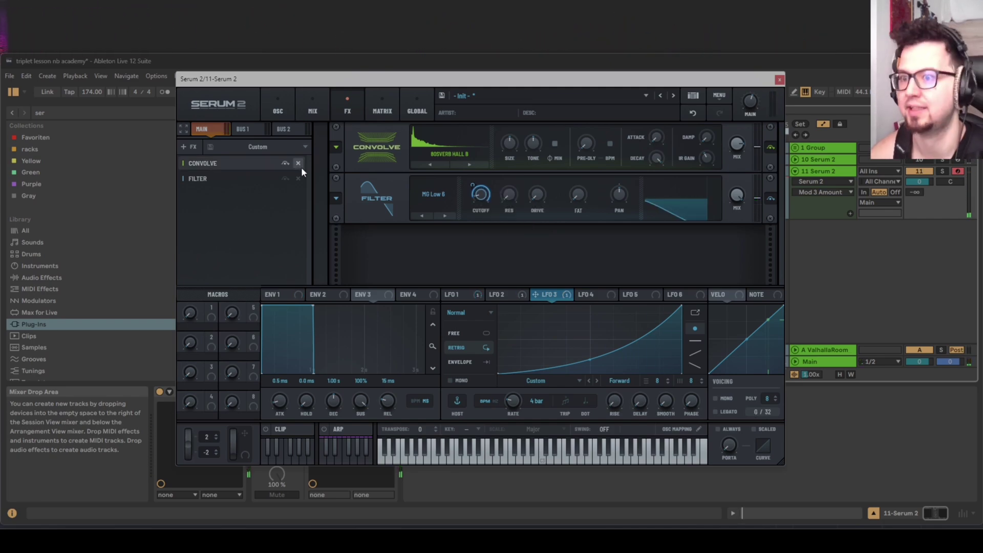
Add a Compressor after the filter, switch it to multiband mode, and set the high band gain to about 17.1 dB
click(183, 148)
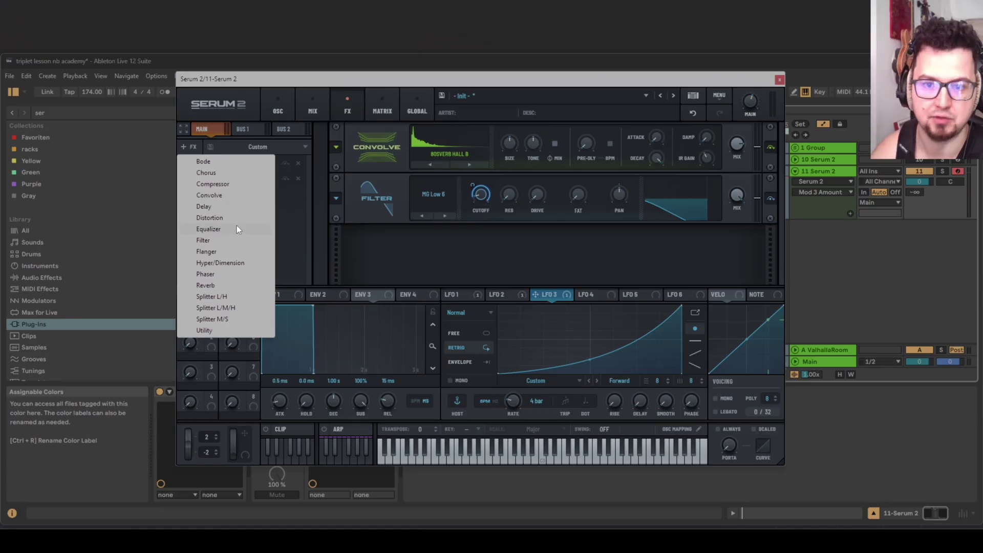
click(227, 183)
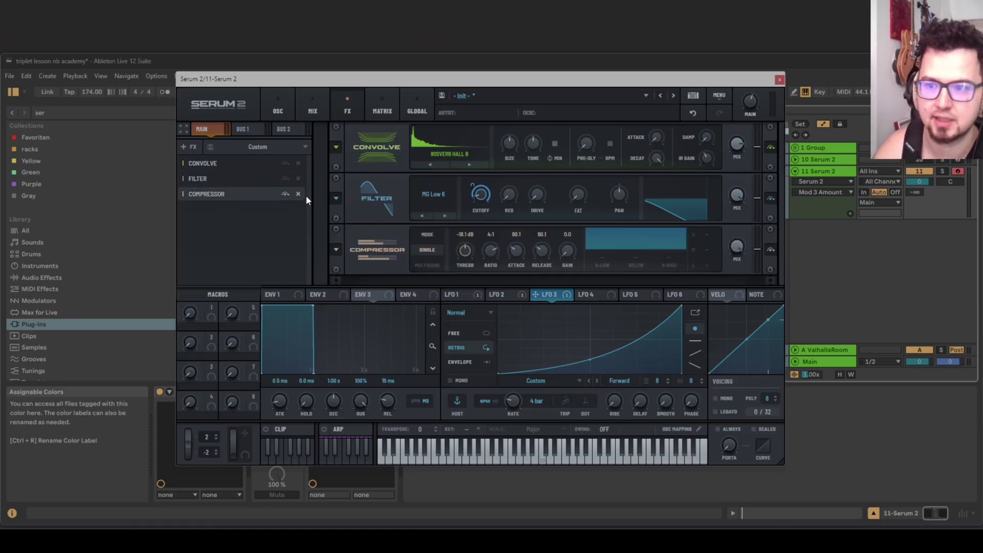
click(428, 265)
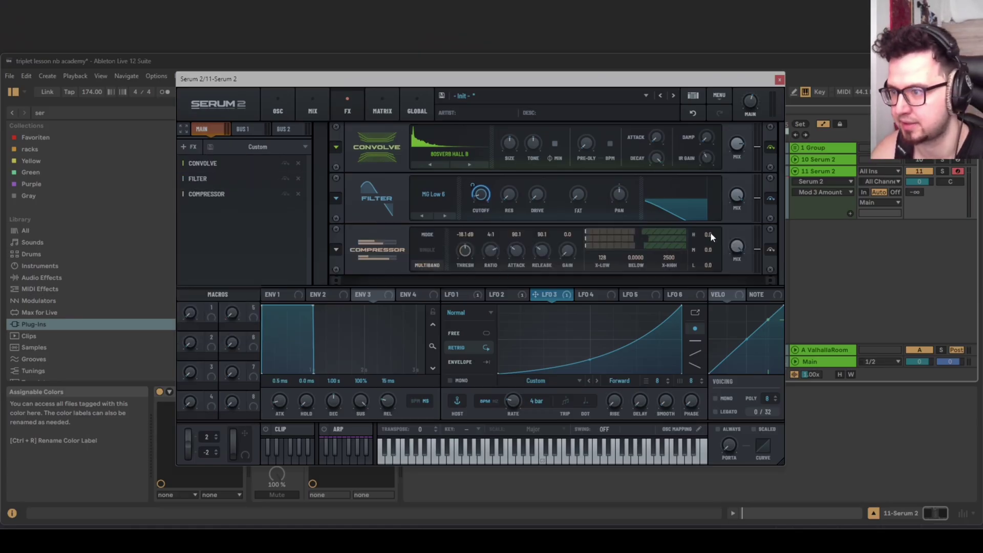
drag(711, 232, 712, 174)
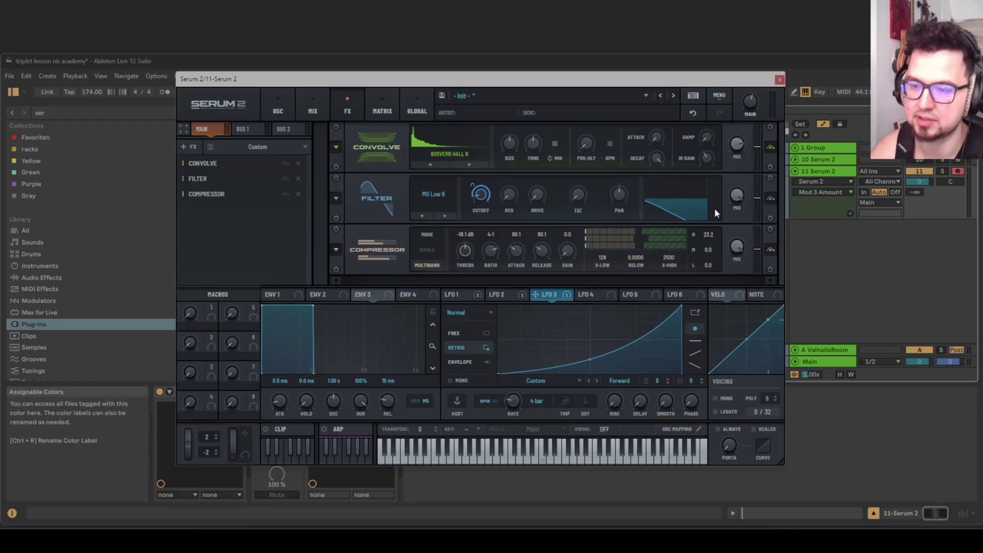
key(space)
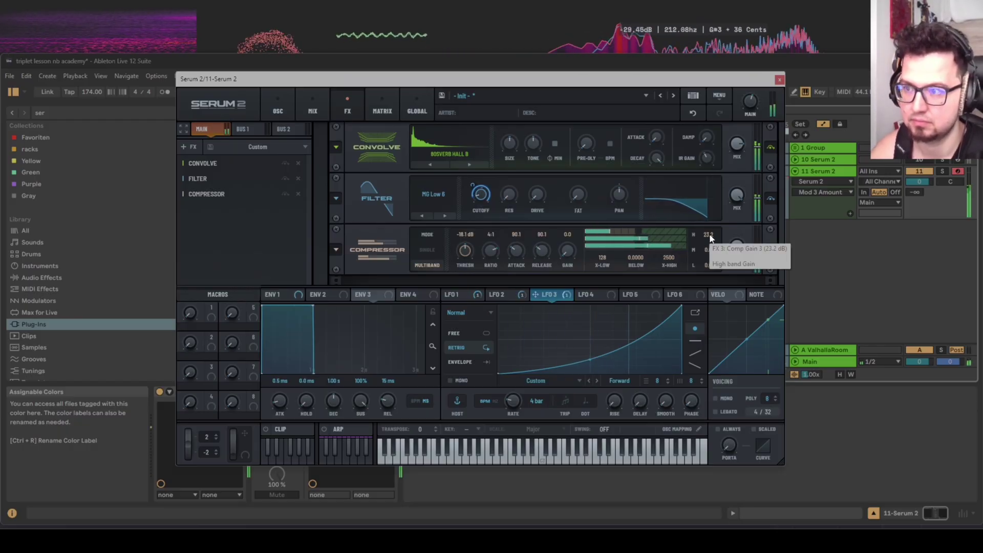
drag(706, 236, 704, 251)
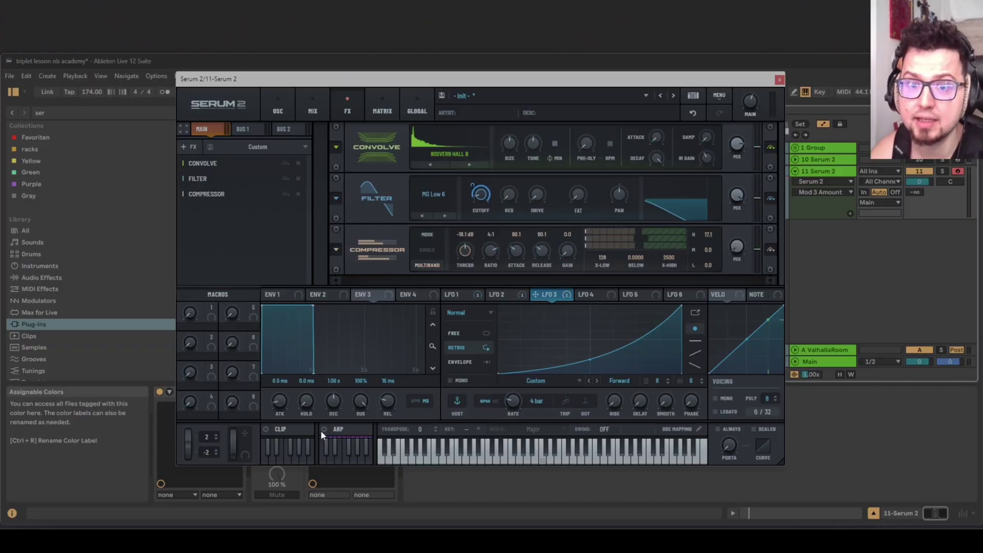
Change the effects filter's type to High 24 and raise its base cutoff
click(442, 201)
mouse_move(445, 215)
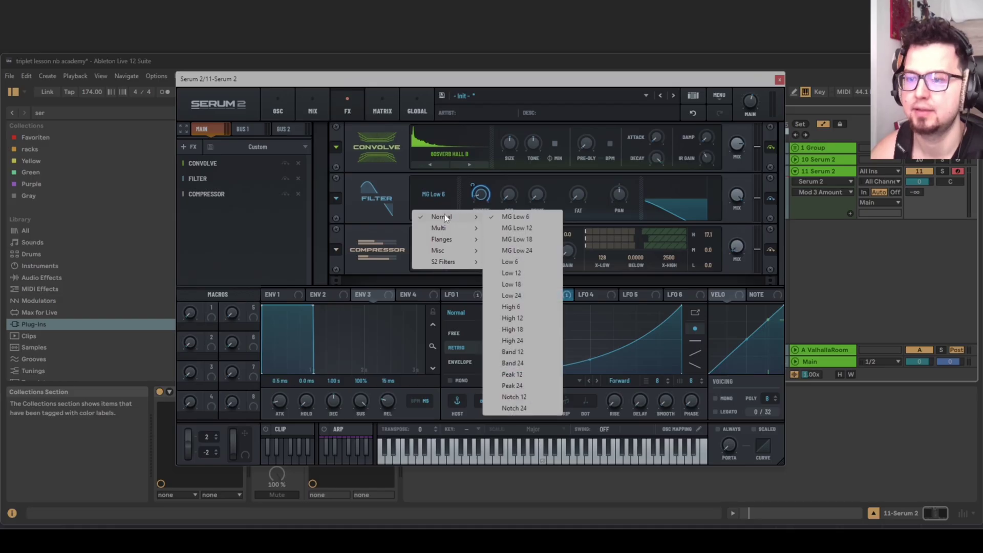
click(525, 342)
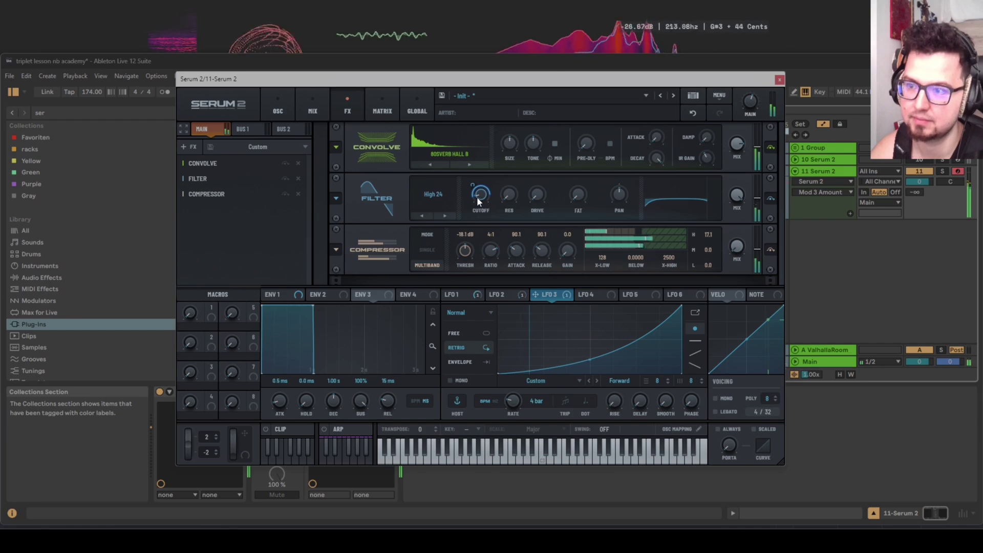
mouse_move(478, 197)
mouse_down()
mouse_move(472, 173)
mouse_move(478, 198)
mouse_move(467, 178)
mouse_move(479, 189)
mouse_up()
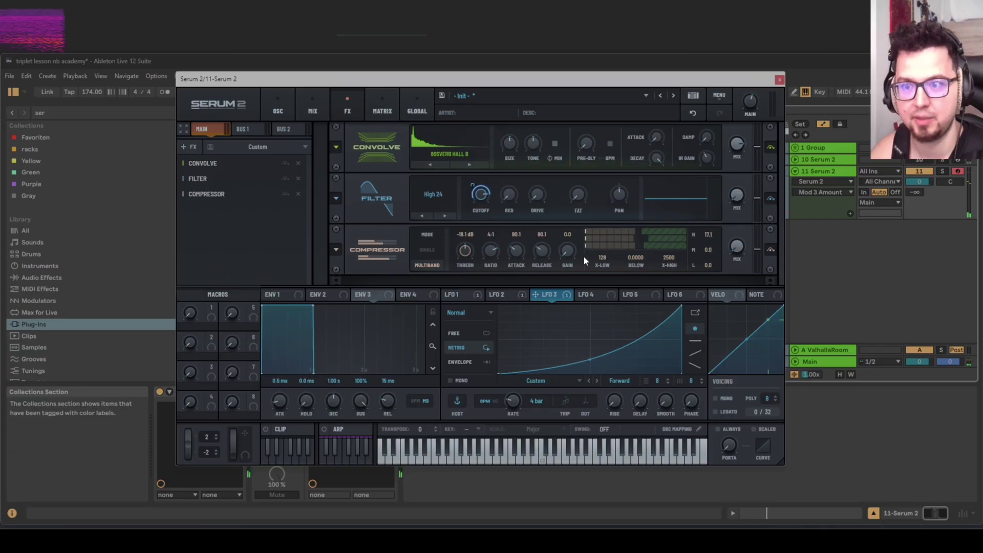
Add a second Filter effect after the compressor and set its type to Notch 12
click(182, 146)
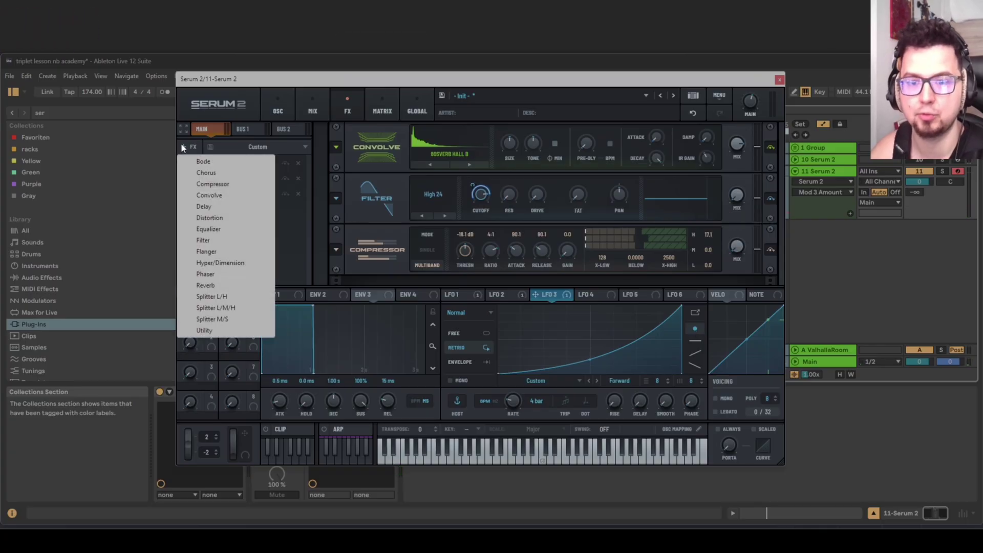
click(217, 238)
click(430, 255)
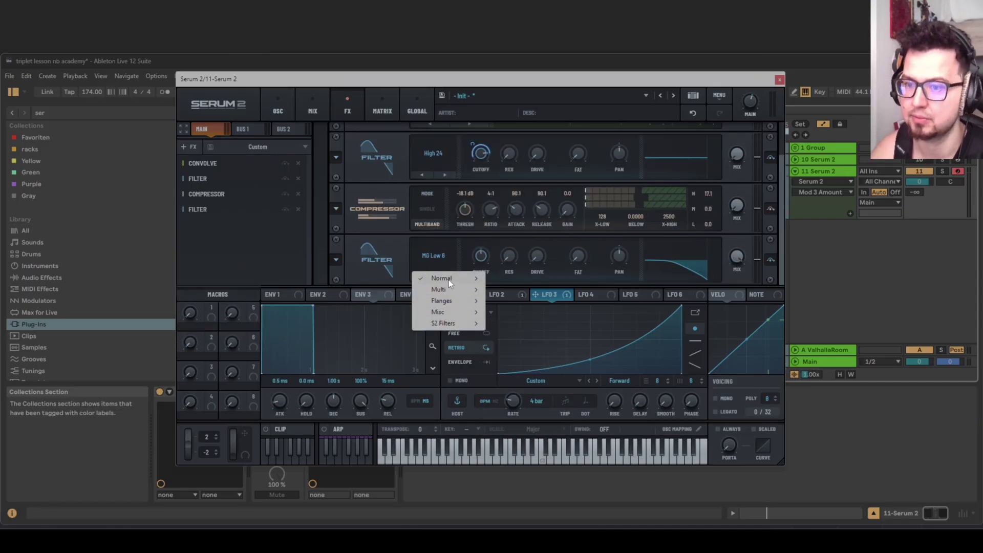
mouse_move(449, 279)
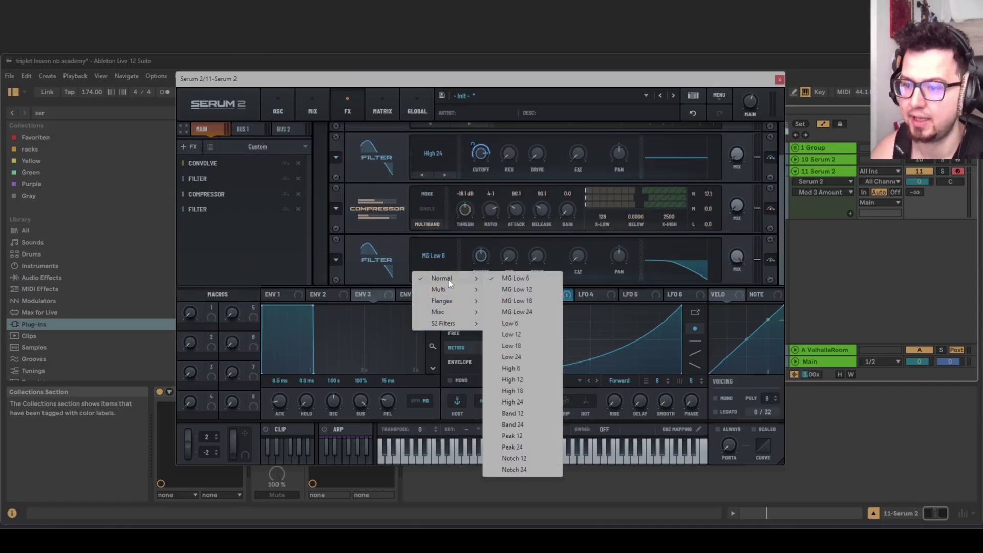
click(514, 459)
Modulate the notch filter's cutoff with LFO 4 at a 2 bar rate, reduce the filter's mix, and return to the oscillators
drag(587, 296, 479, 256)
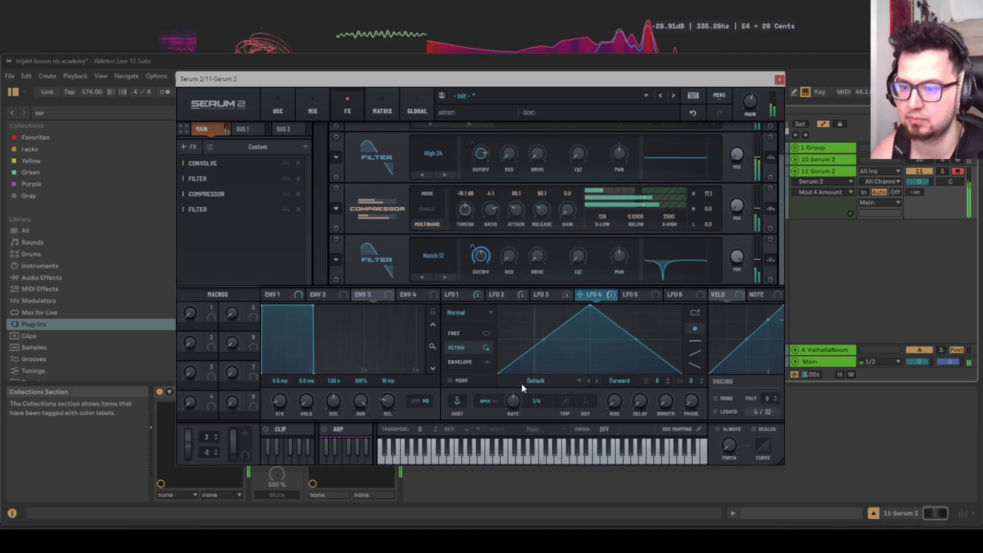
drag(513, 401, 517, 425)
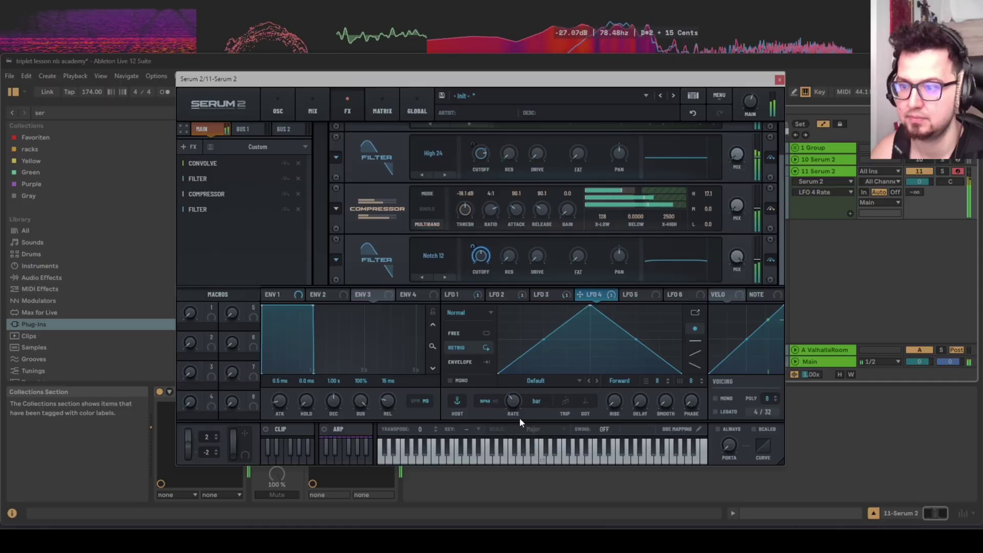
drag(515, 398, 518, 409)
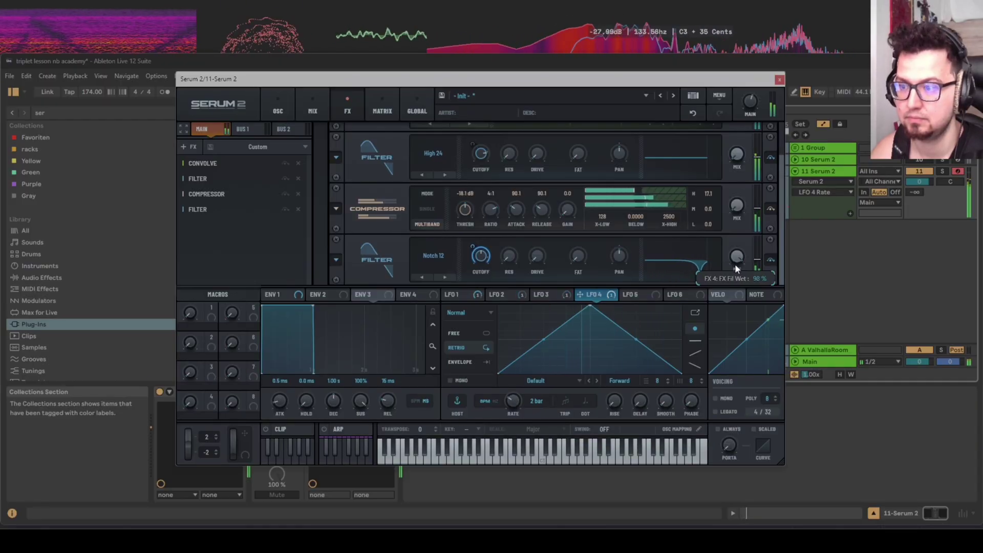
drag(734, 284, 728, 300)
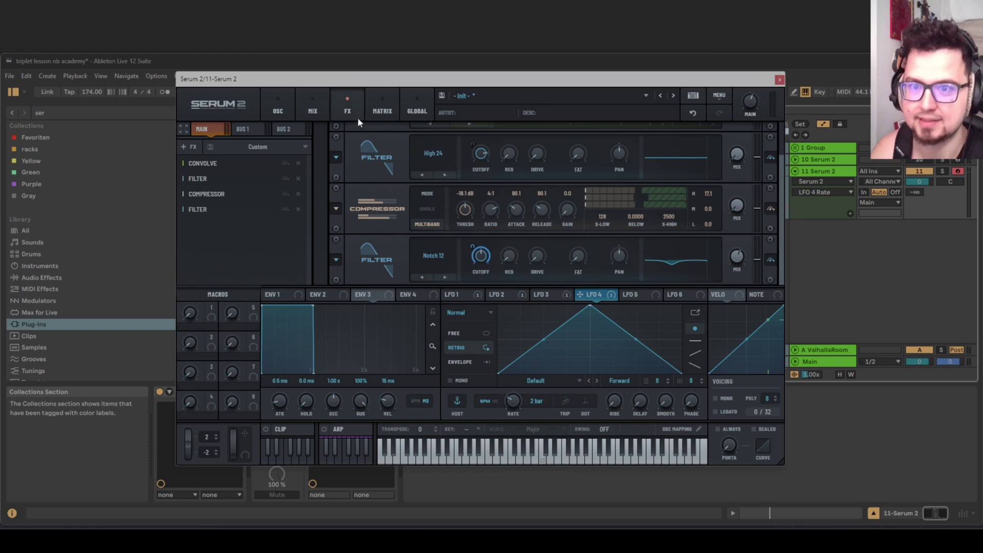
click(299, 111)
click(284, 113)
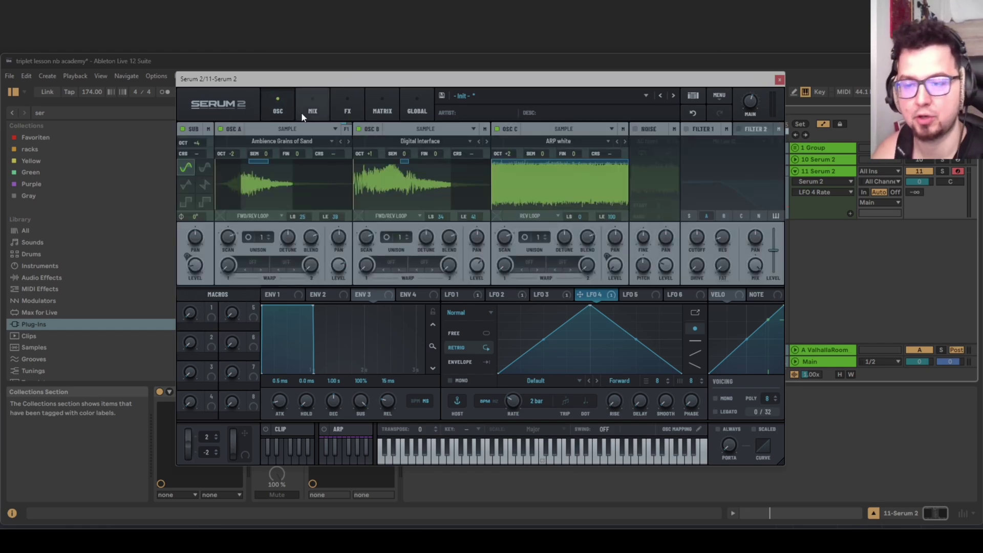